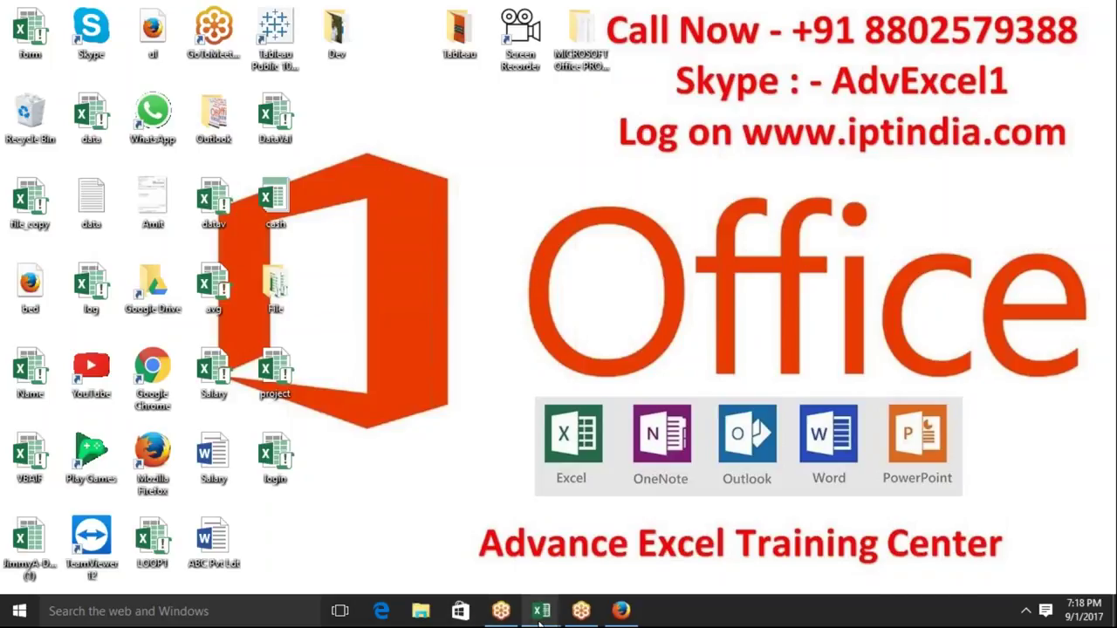
Show taskbar previews of the IPT_Excel_School, Book3 and IPT-Jan workbooks
mouse_move(540, 622)
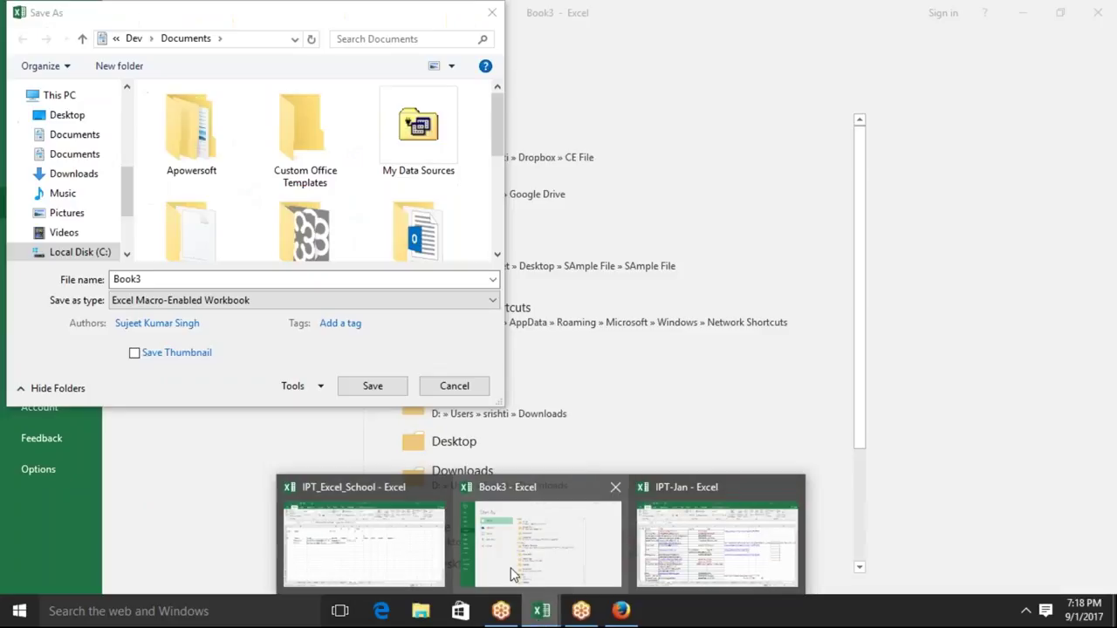
Bring Book3's Save As dialog forward and set the save format to Excel Workbook
left_click(515, 574)
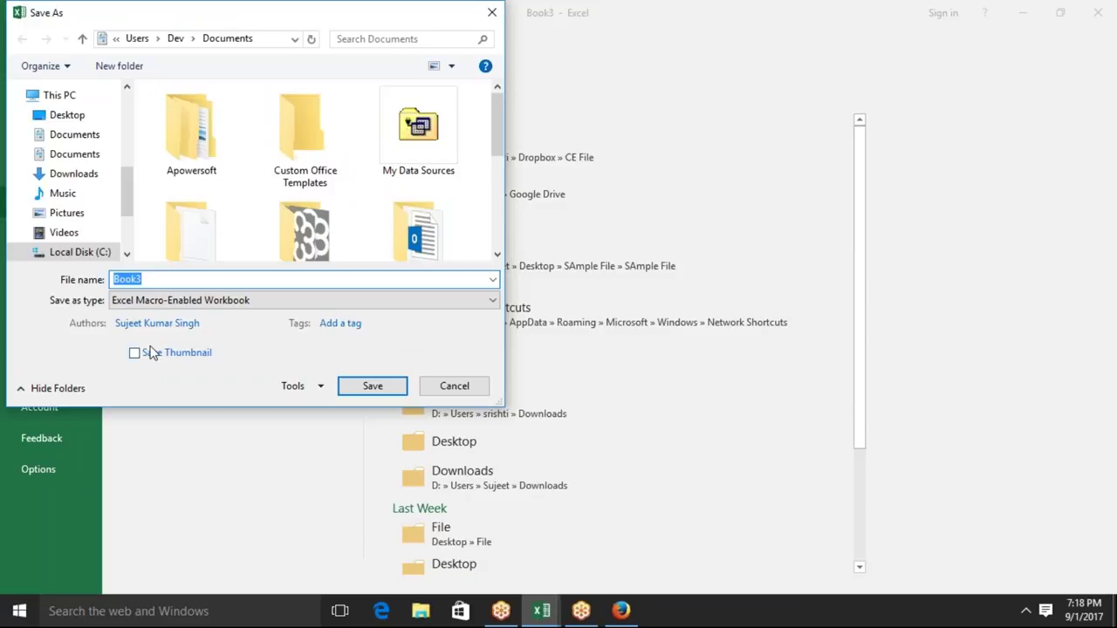
left_click(177, 280)
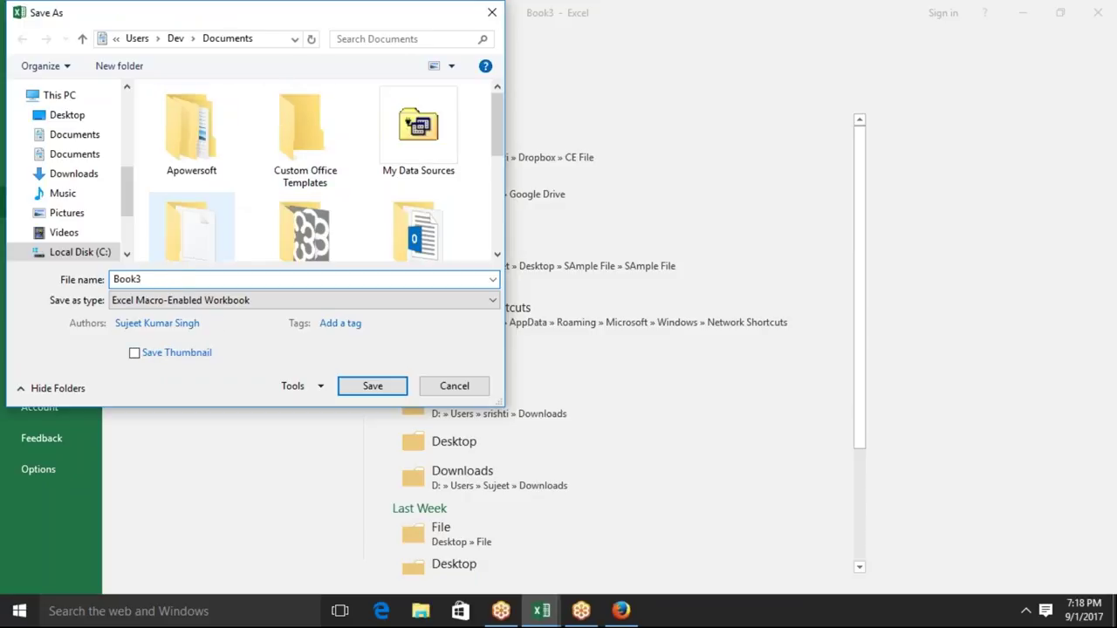
left_click(130, 301)
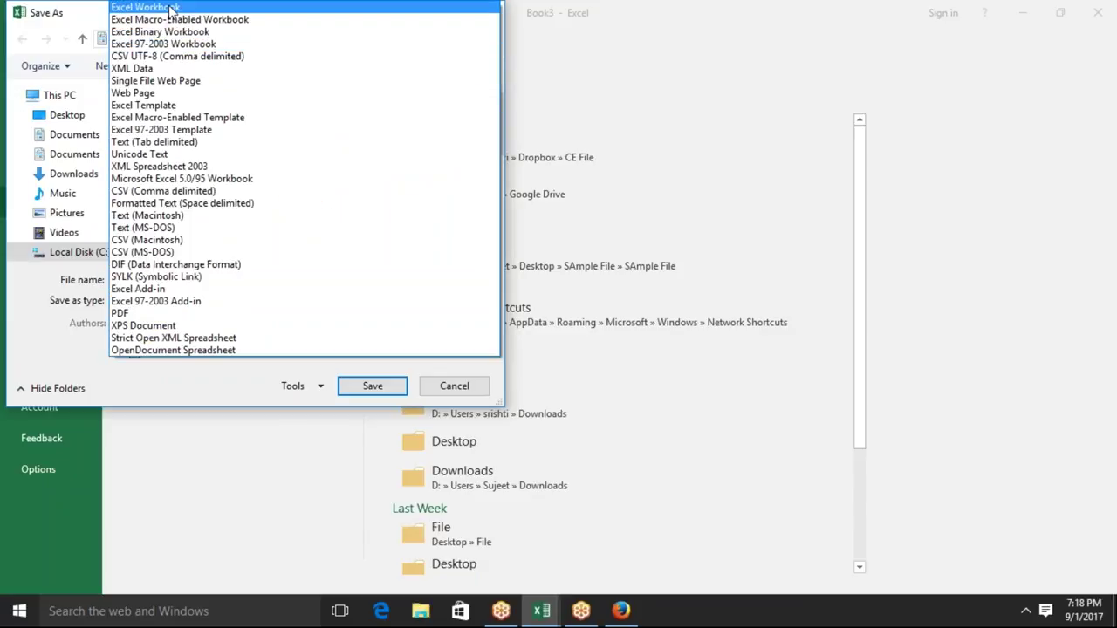
left_click(171, 8)
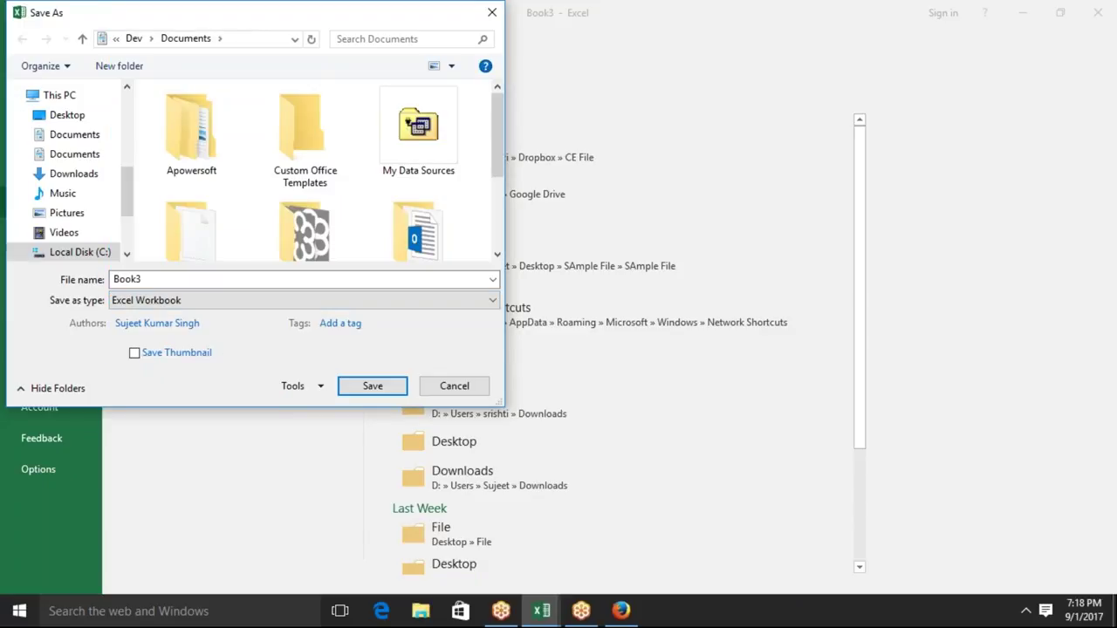
Try Excel Macro-Enabled Workbook, revert to Excel Workbook, and reopen the format list
left_click(180, 302)
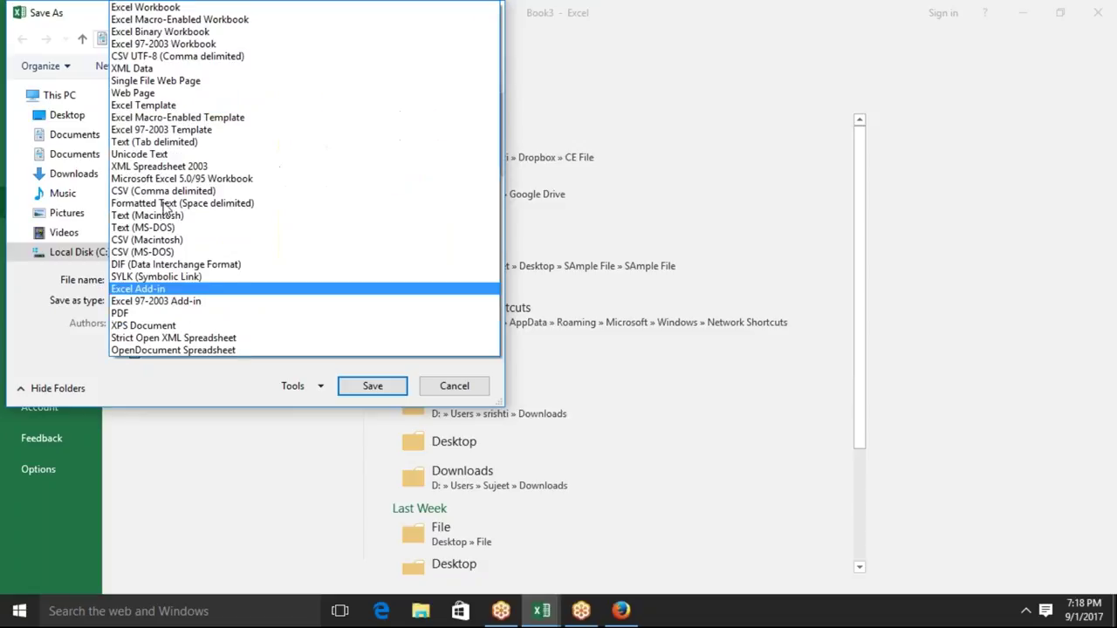
left_click(176, 21)
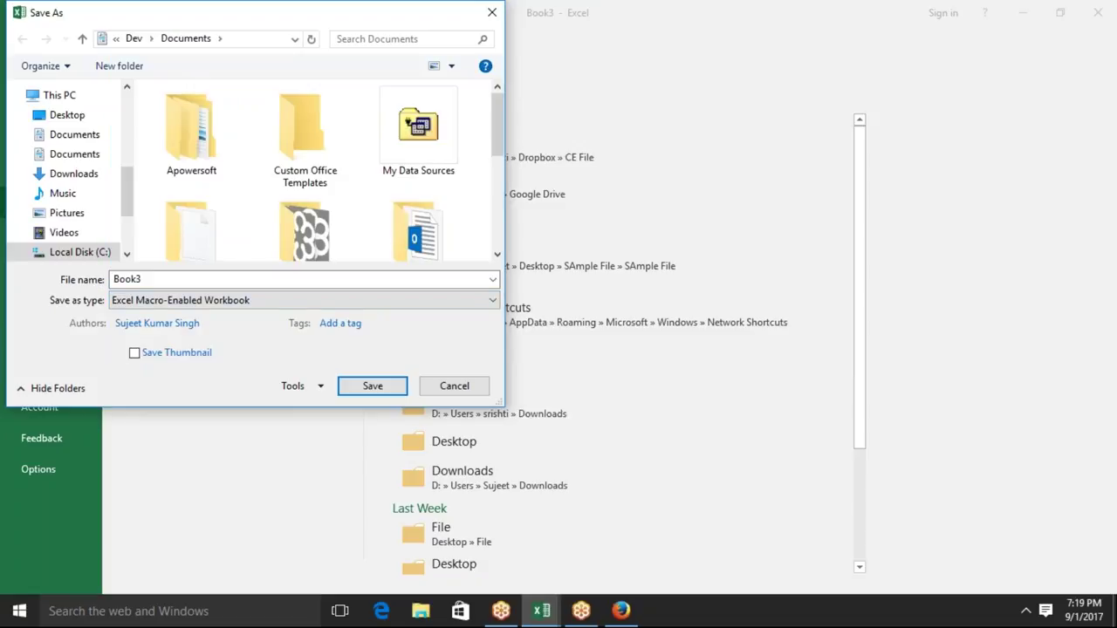
left_click(116, 299)
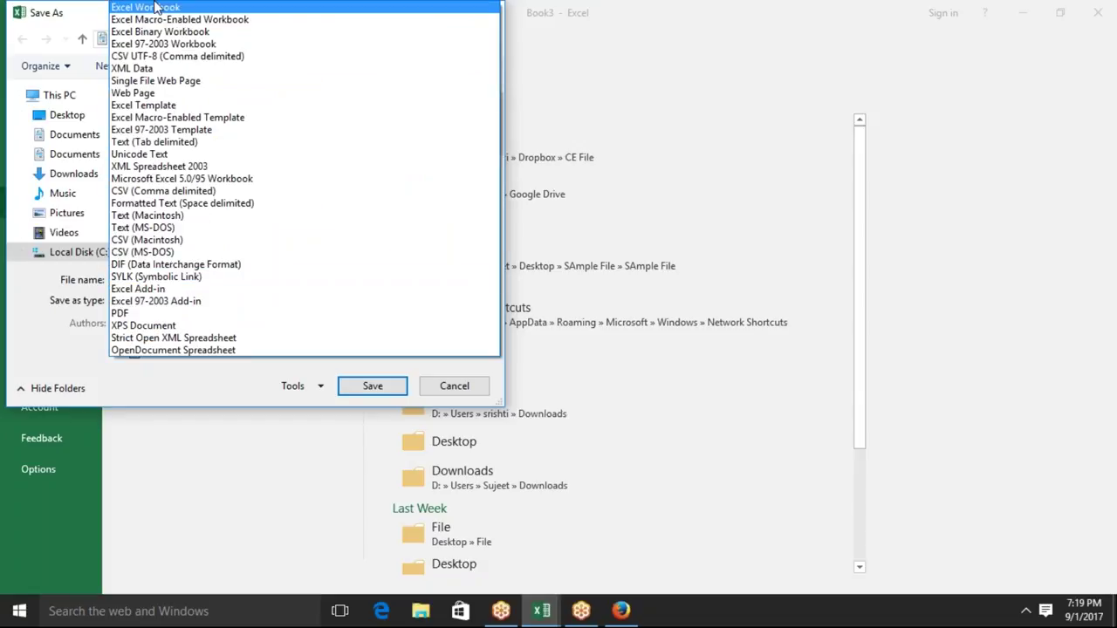
left_click(156, 7)
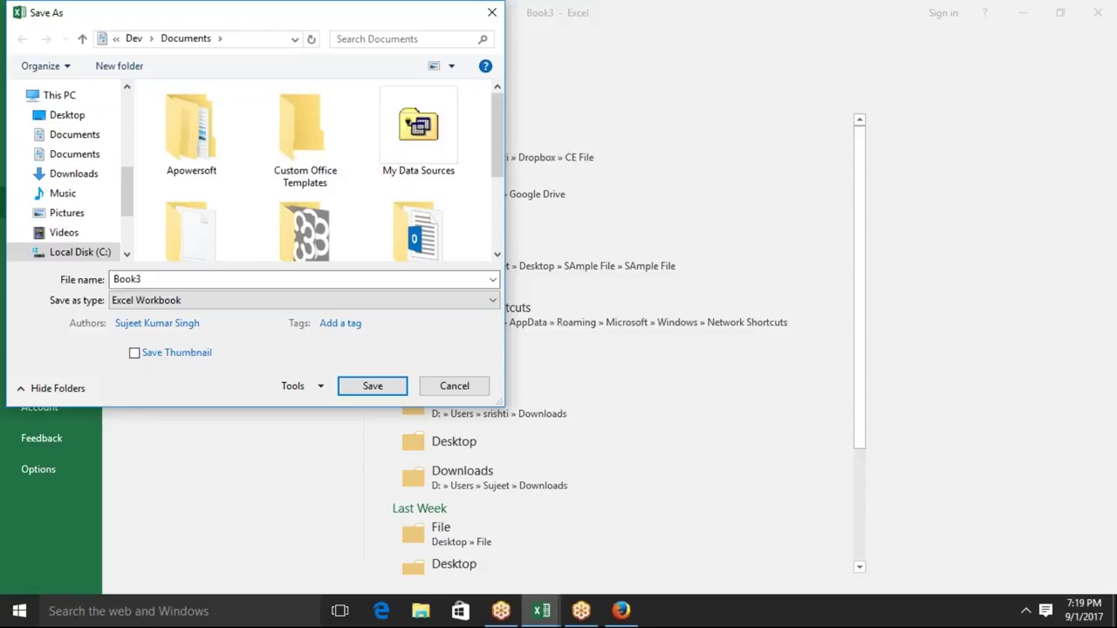
left_click(905, 250)
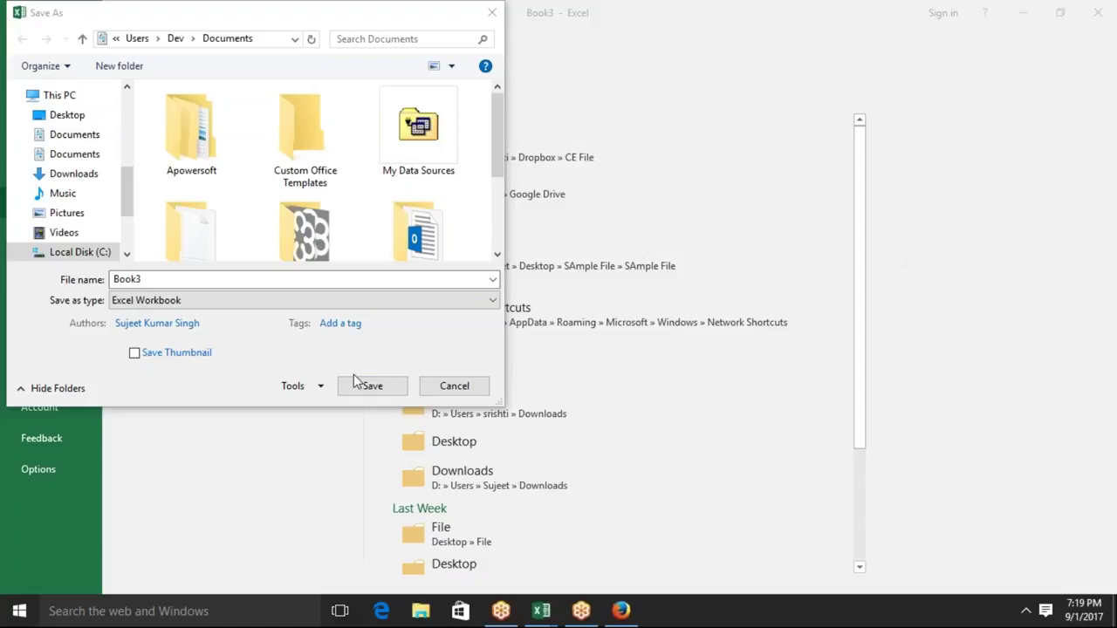
left_click(282, 305)
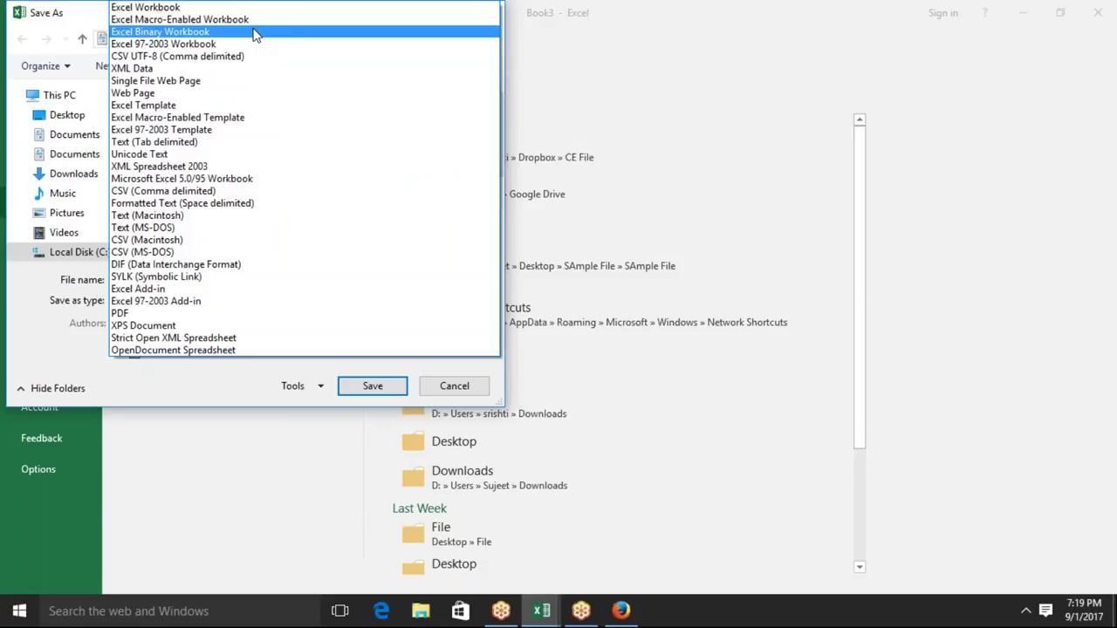
Pick Excel Binary Workbook as Book3's format and reopen the format list
left_click(256, 35)
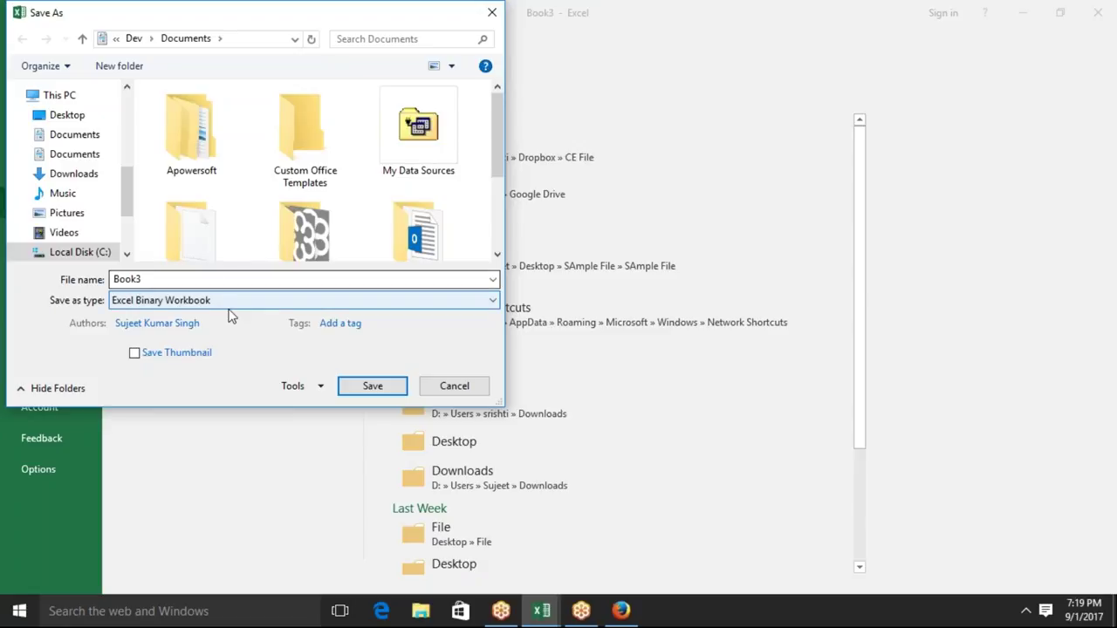
left_click(230, 300)
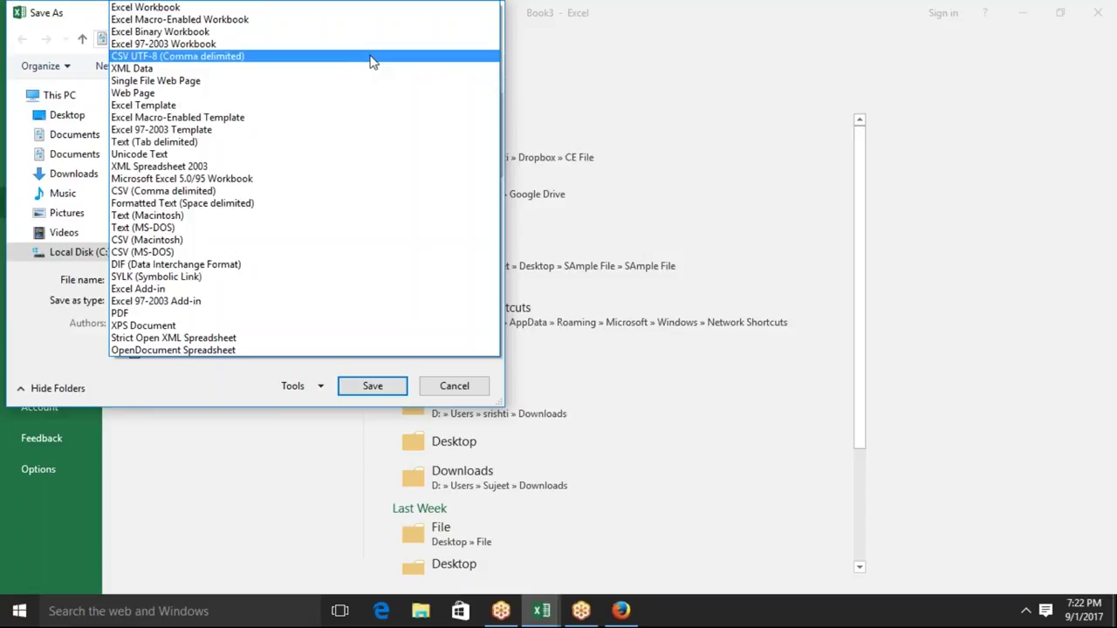
Close and review the format list again, leaving Excel Binary Workbook selected
left_click(900, 241)
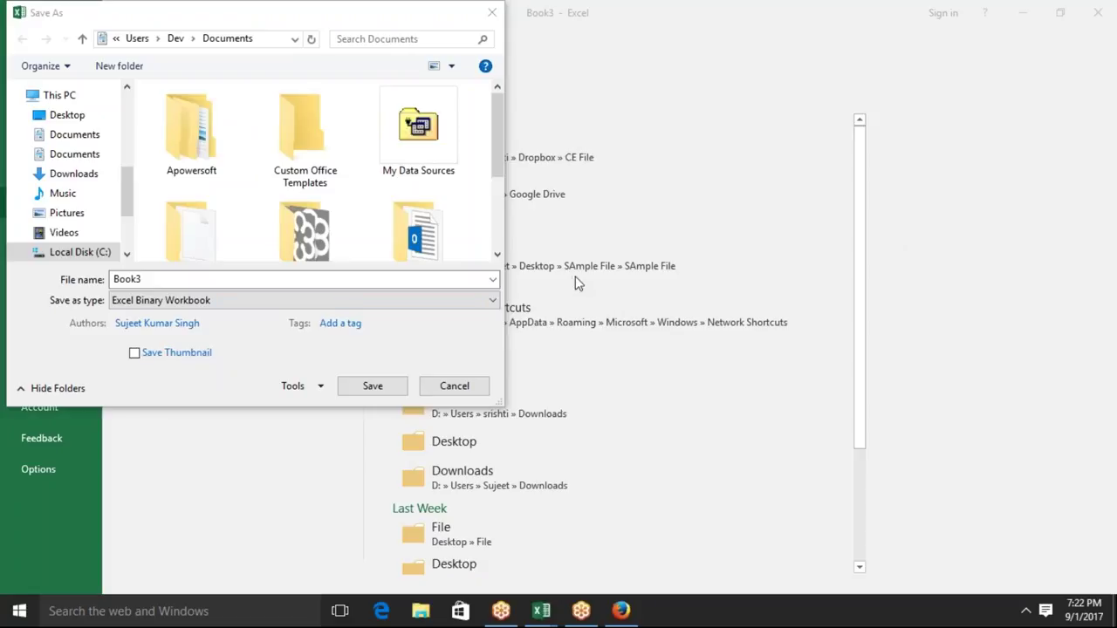
left_click(441, 301)
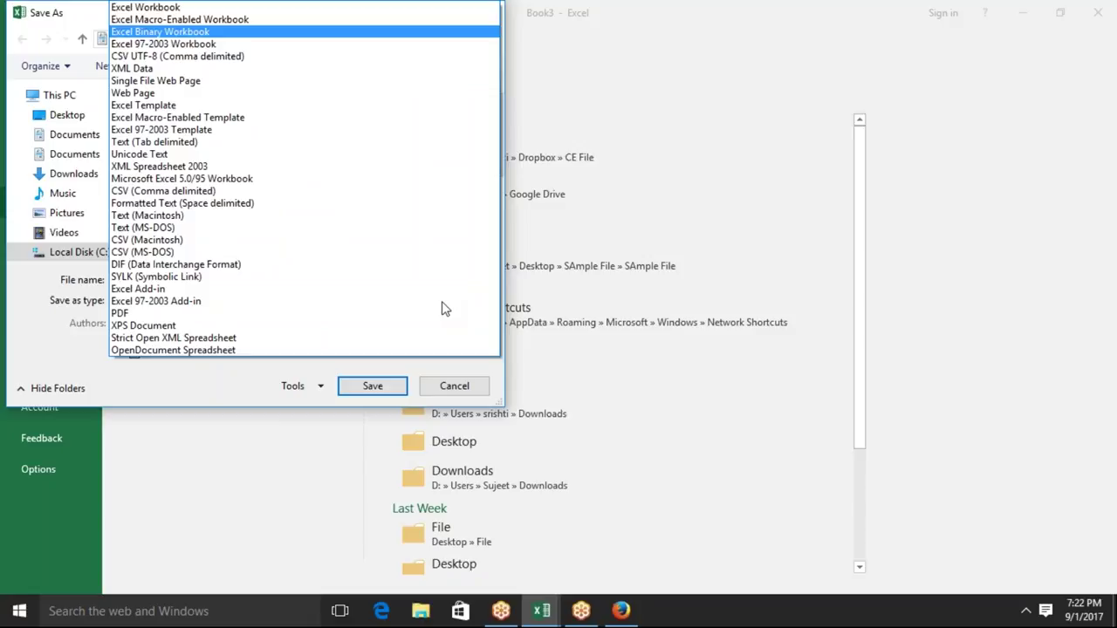
left_click(955, 386)
Sketch a red grid with three column lines and four row lines, then write N below it
mouse_move(595, 66)
left_mouse_down()
mouse_move(848, 183)
mouse_move(687, 241)
mouse_move(595, 66)
left_mouse_up()
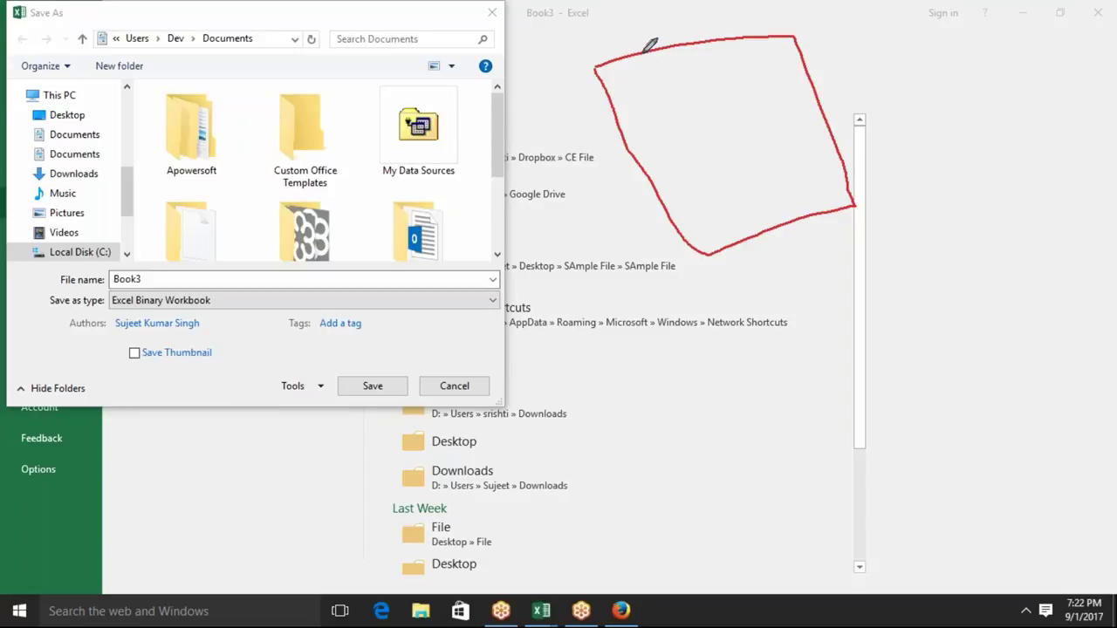
left_click_drag(642, 52, 734, 235)
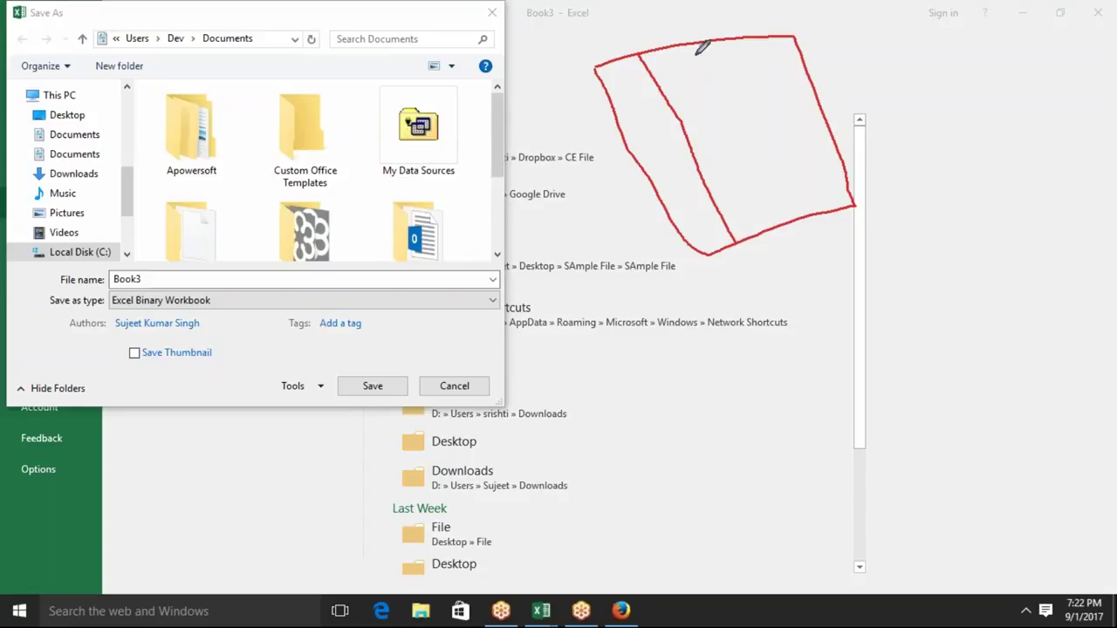
left_click_drag(698, 40, 780, 220)
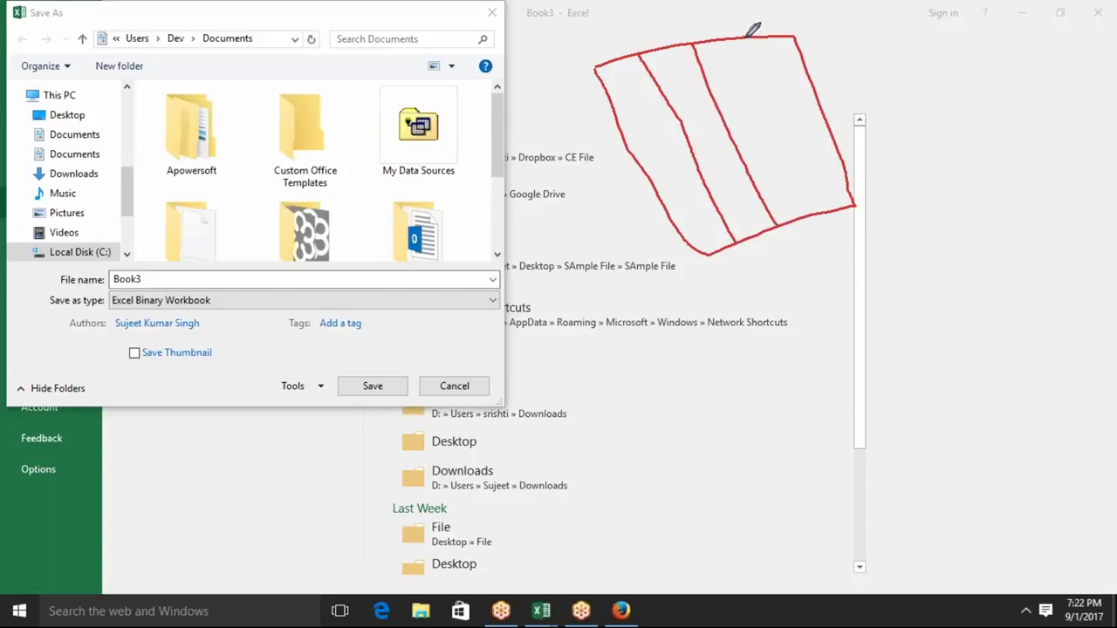
left_click_drag(741, 38, 840, 208)
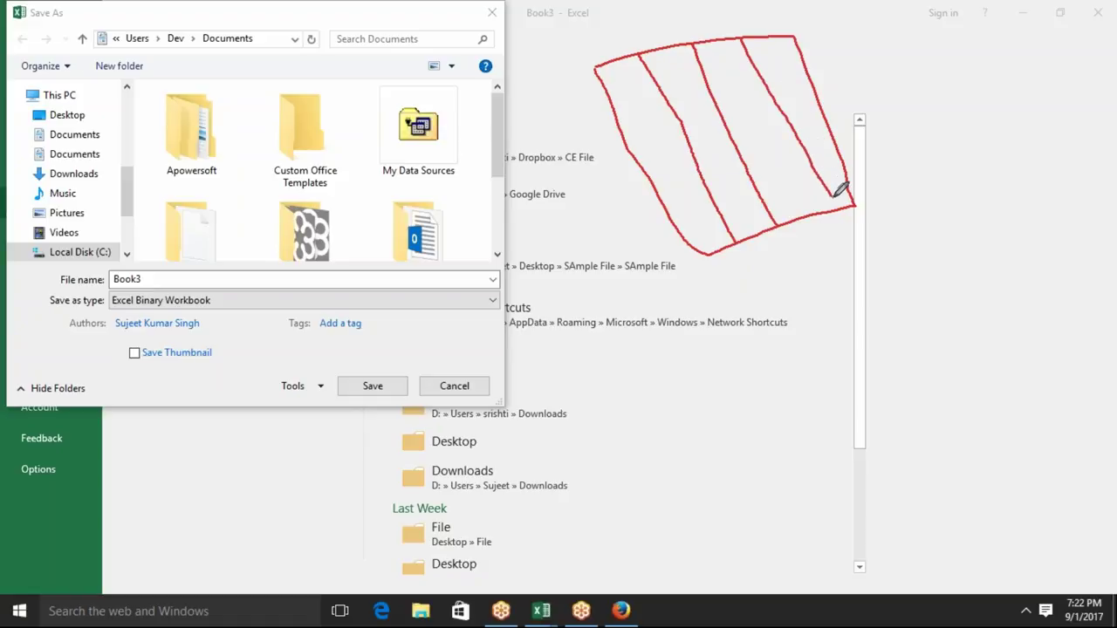
left_click_drag(602, 96, 794, 39)
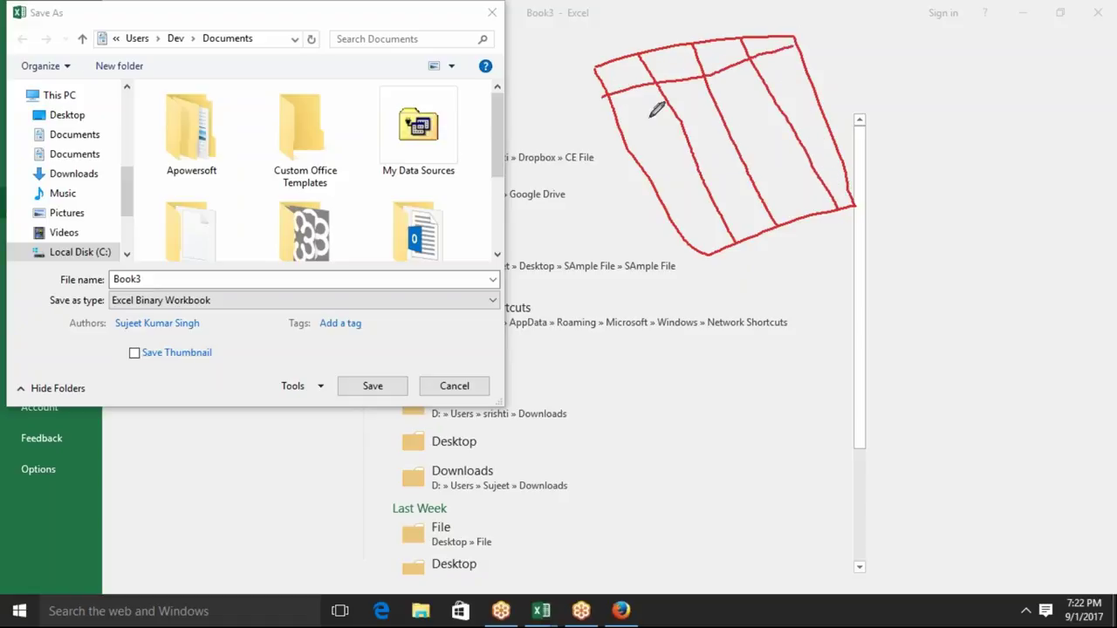
left_click_drag(622, 134, 806, 87)
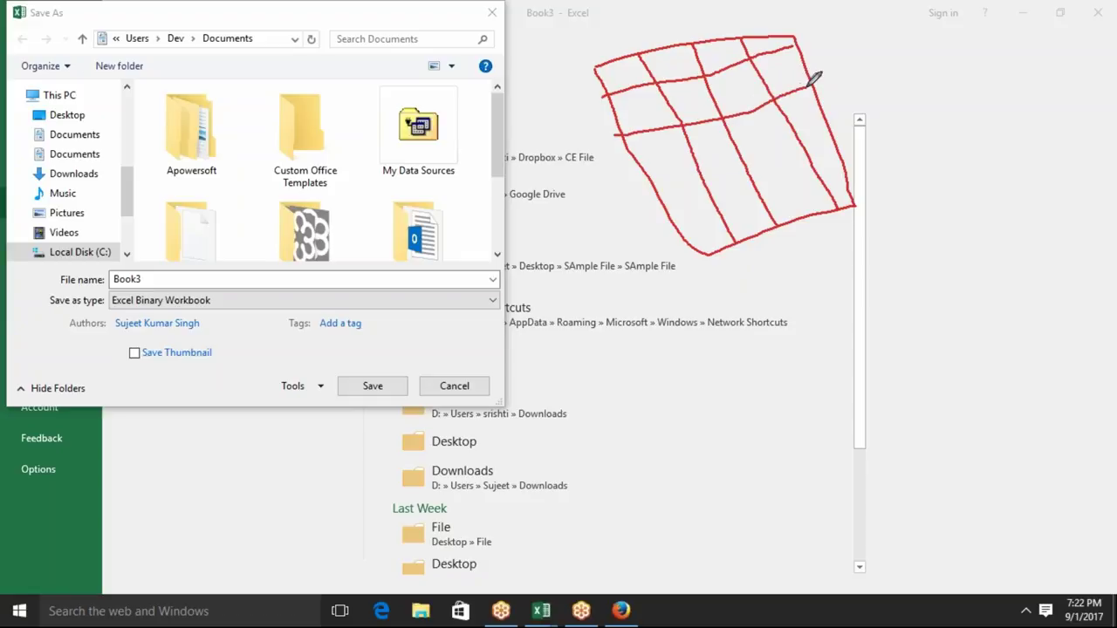
left_click_drag(641, 172, 822, 111)
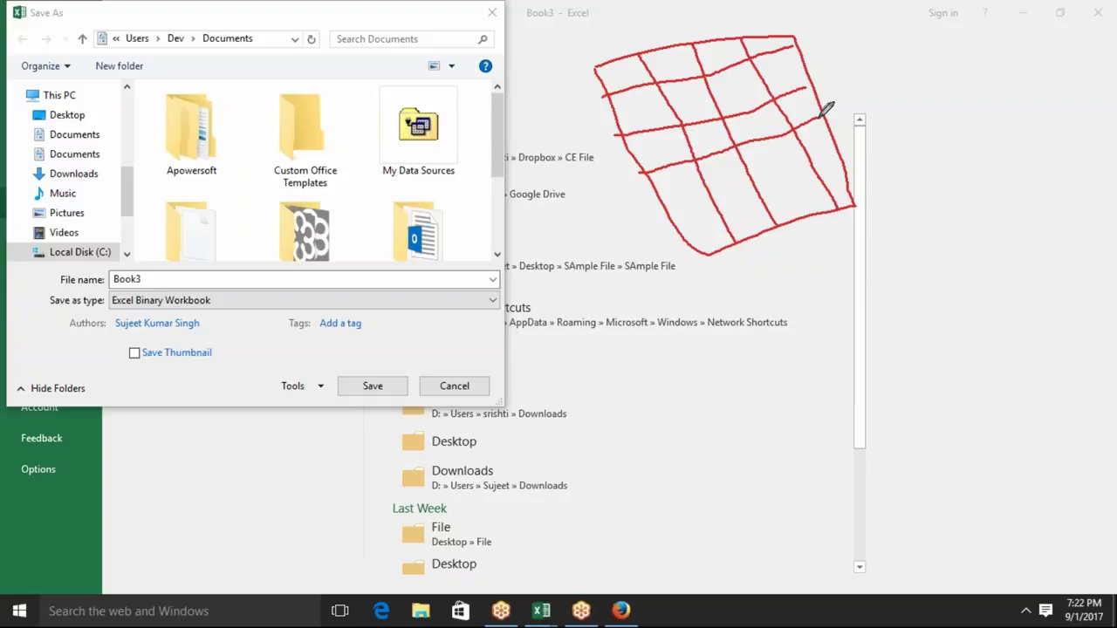
left_click_drag(667, 210, 845, 149)
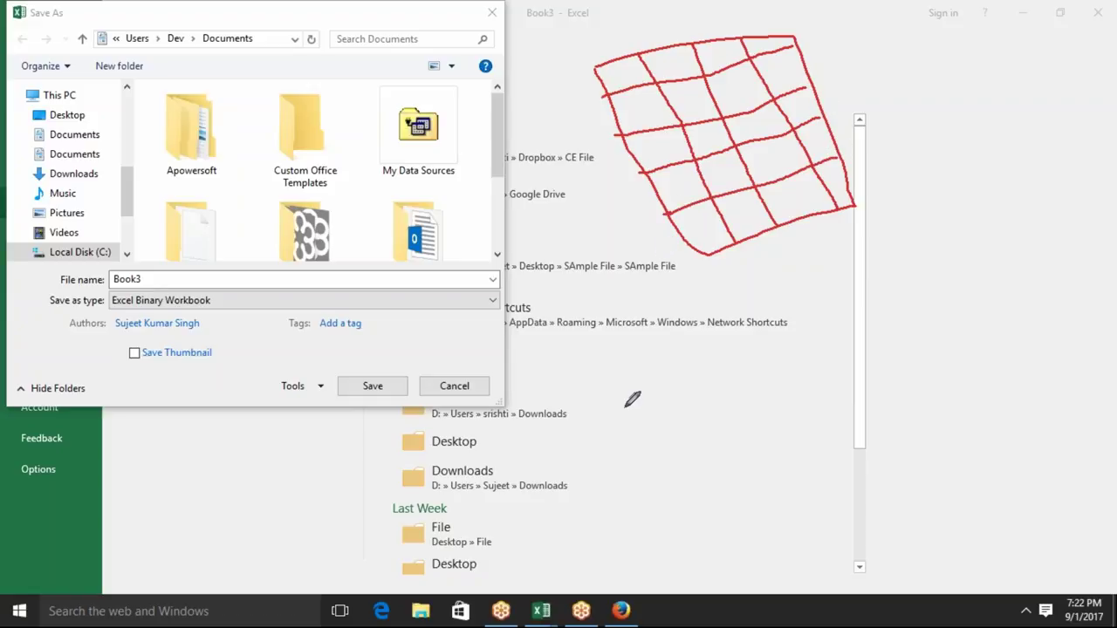
left_click_drag(593, 373, 601, 360)
Finish the red label 'N.R' under the grid and mark the top cell N
left_click(614, 375)
left_click_drag(618, 376, 634, 355)
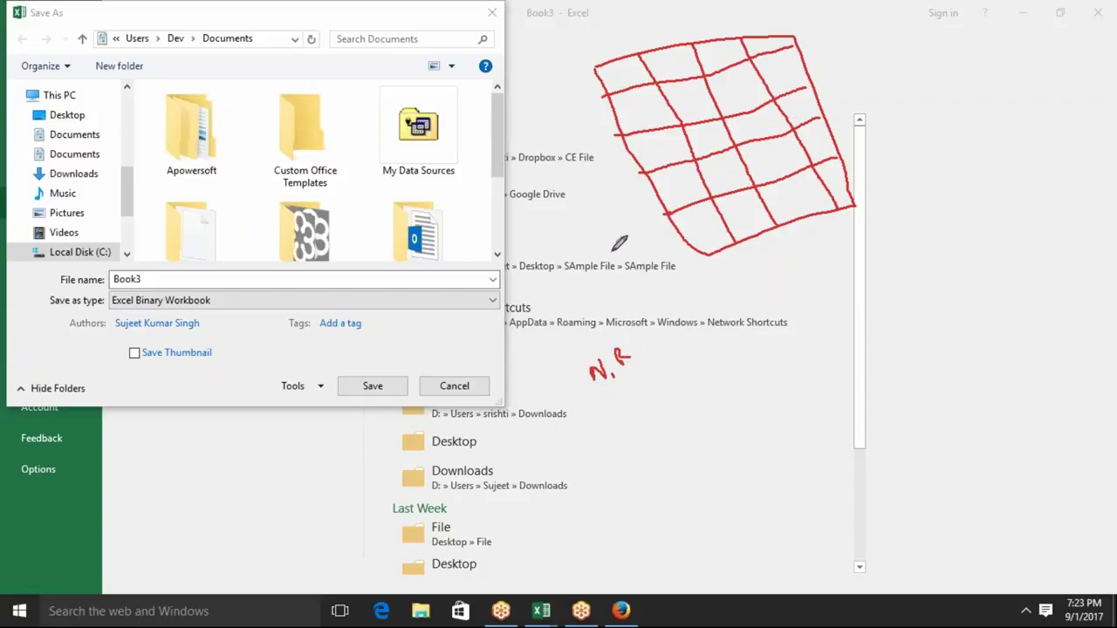
mouse_move(612, 79)
left_mouse_down()
mouse_move(670, 58)
mouse_move(686, 66)
left_mouse_up()
Review the Save as type formats, then back out of the save dialog
left_click(288, 307)
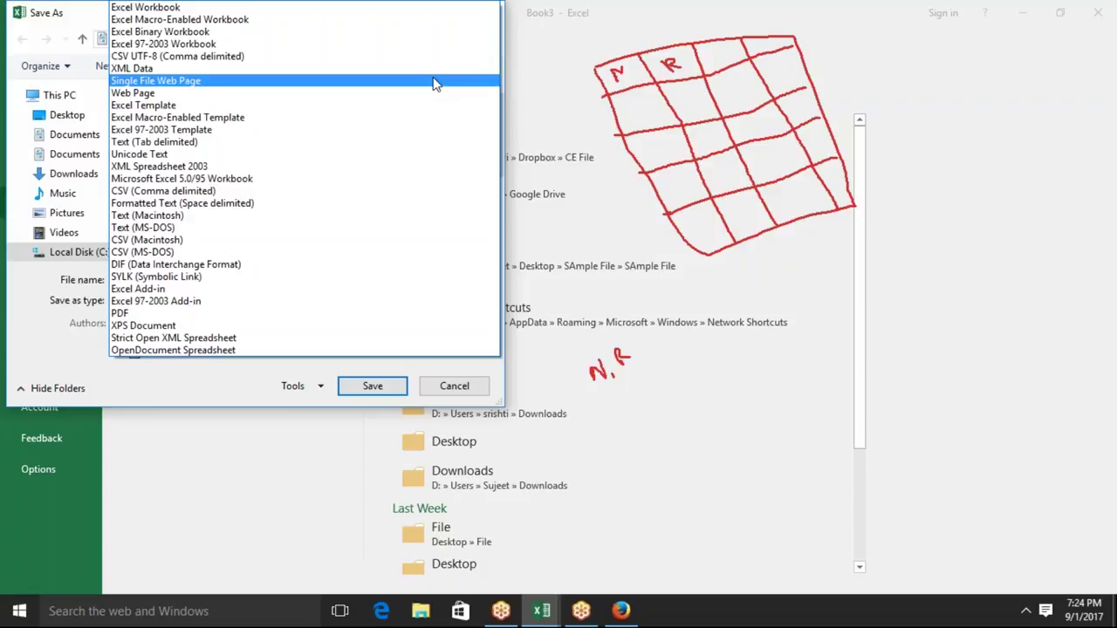
key("Escape")
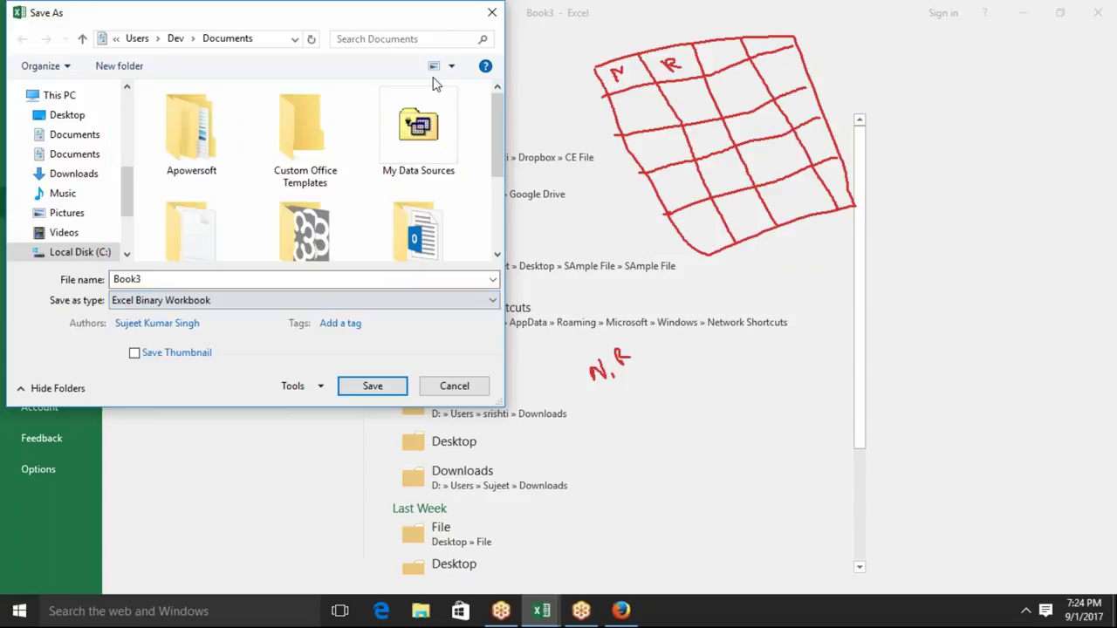
key("Escape")
Open the Excelforum competition submission dashboard from the Recent workbooks list
left_click(99, 34)
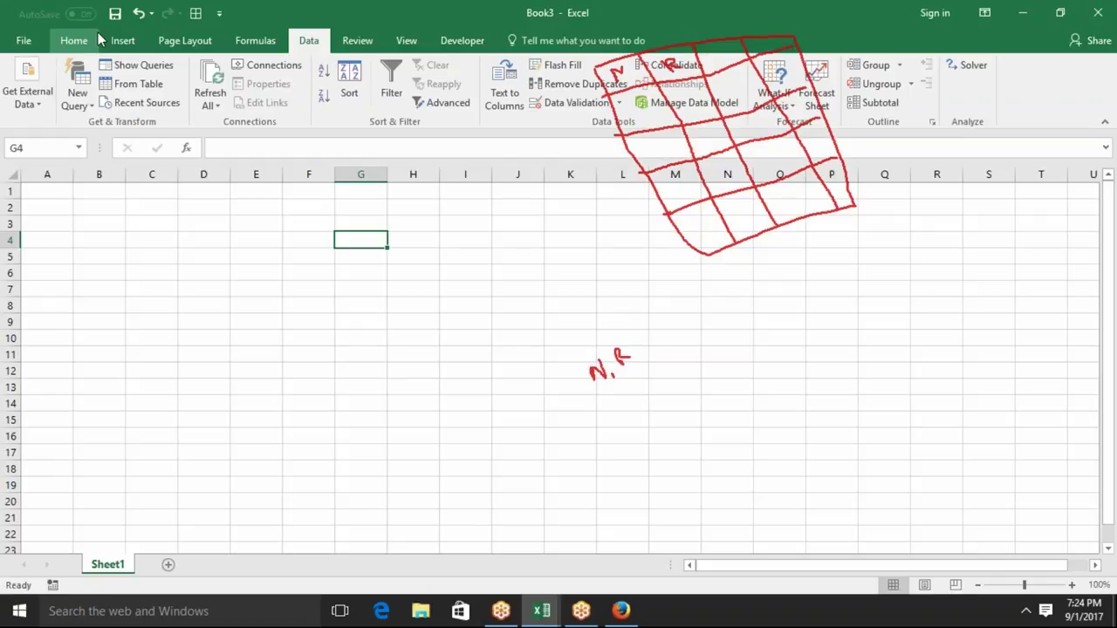
left_click(38, 39)
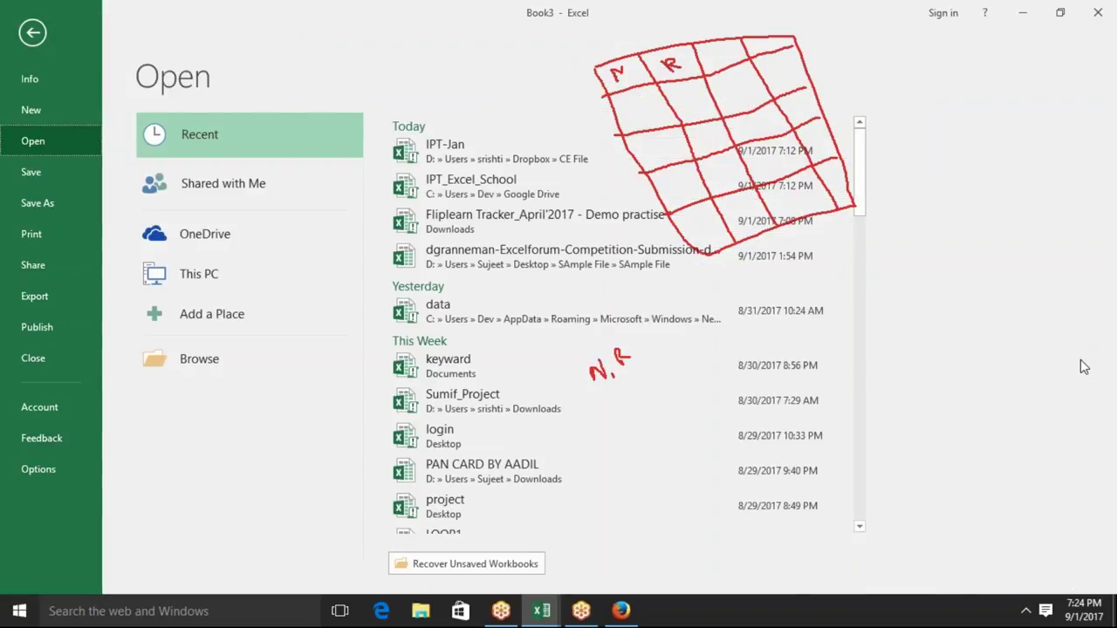
key("Escape")
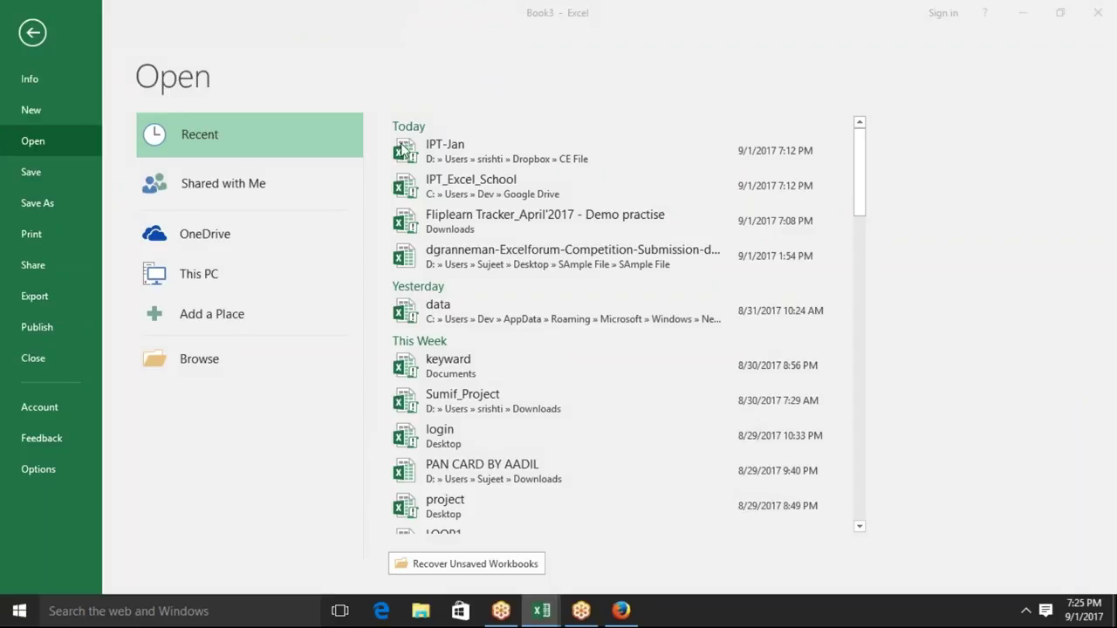
left_click(514, 253)
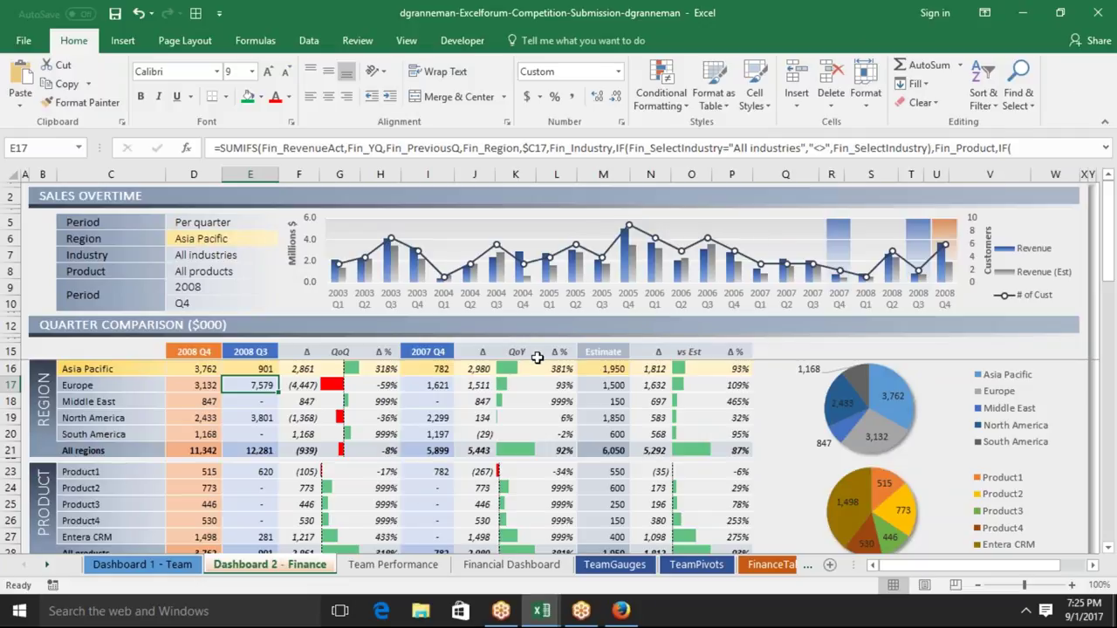
Select cell L15, the SALES OVERTIME title and its chart, then open the File menu
left_click(541, 354)
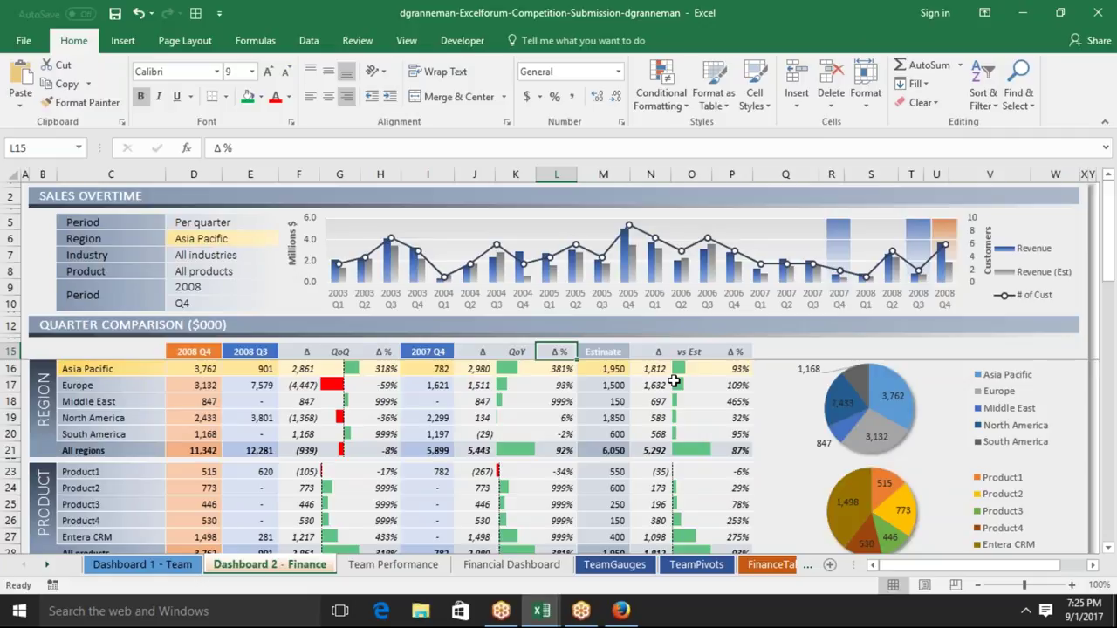
left_click(386, 200)
left_click(380, 232)
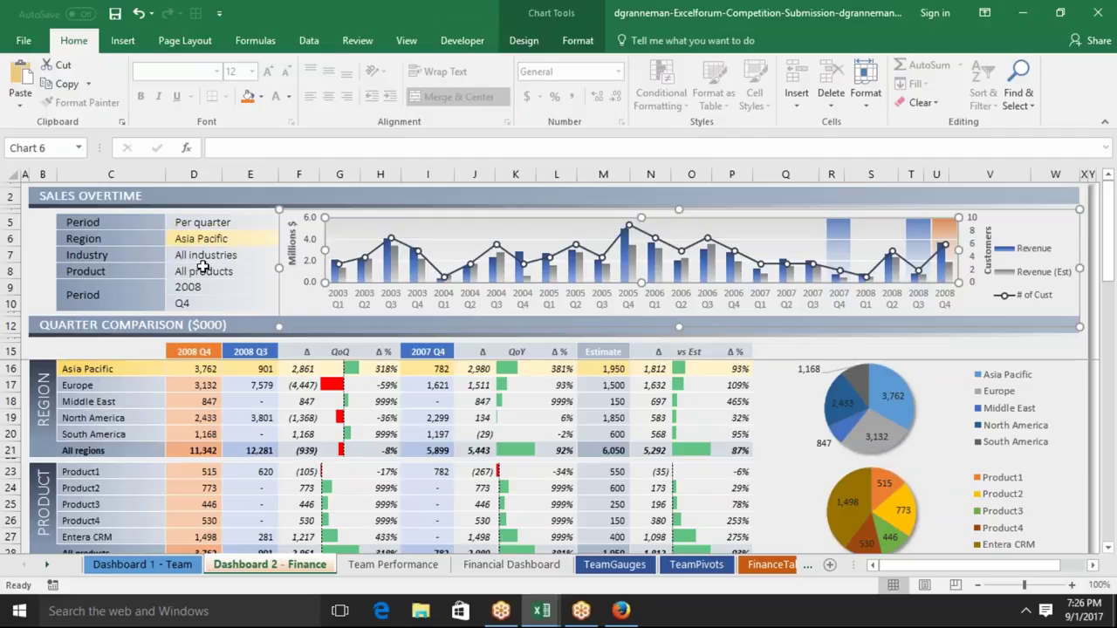
left_click(29, 41)
Save the dashboard to the Desktop as a Single File Web Page, accepting the feature-loss warning
left_click(41, 201)
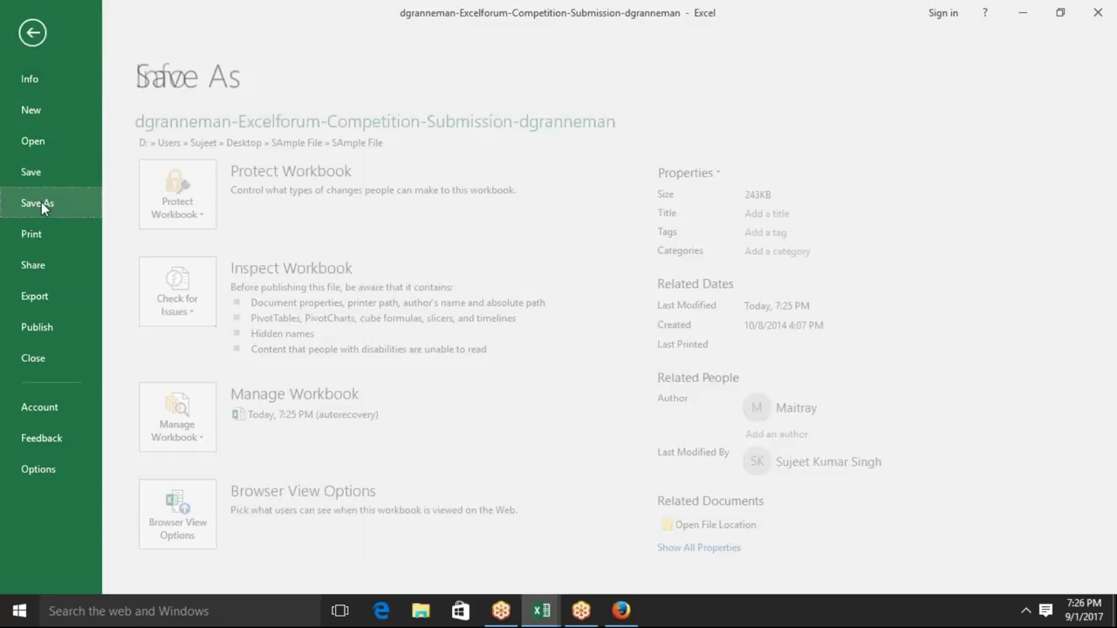
left_click(256, 310)
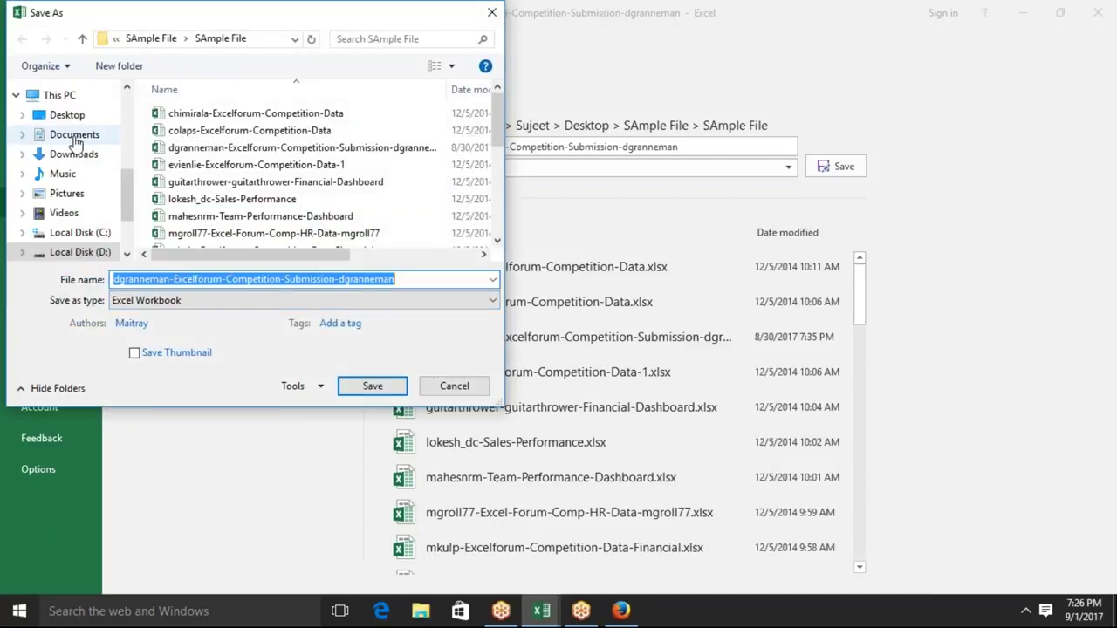
left_click(73, 117)
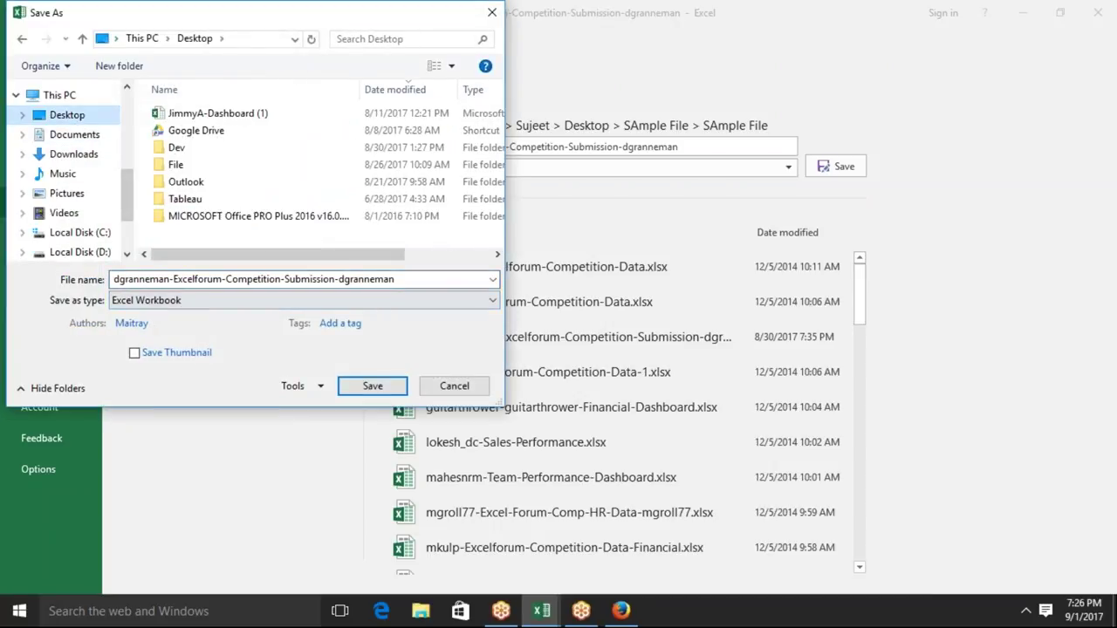
left_click(146, 300)
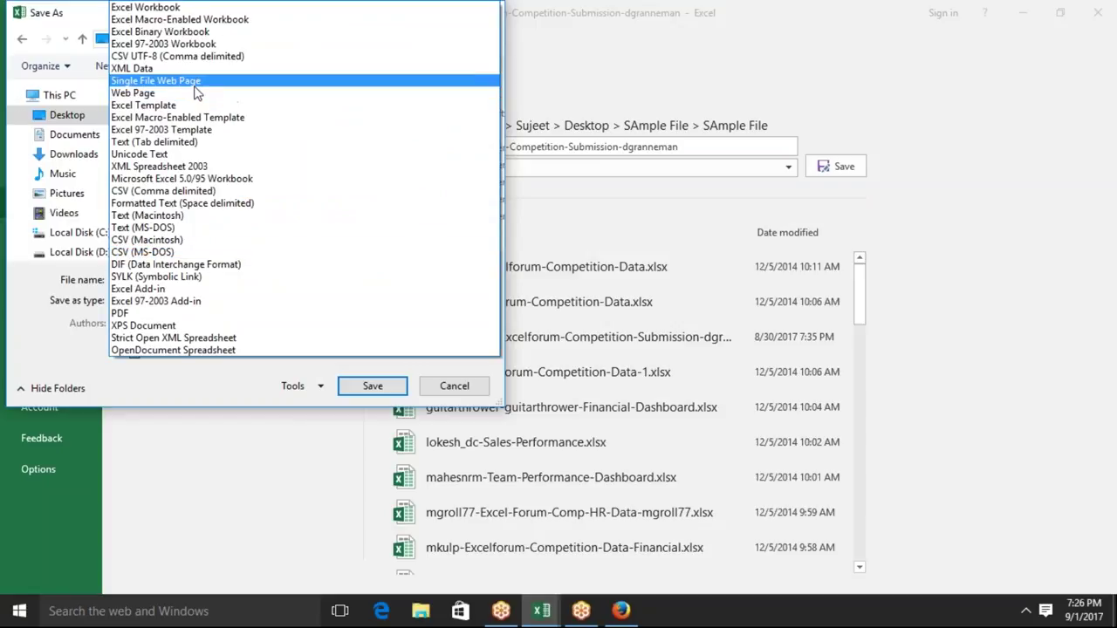
left_click(200, 82)
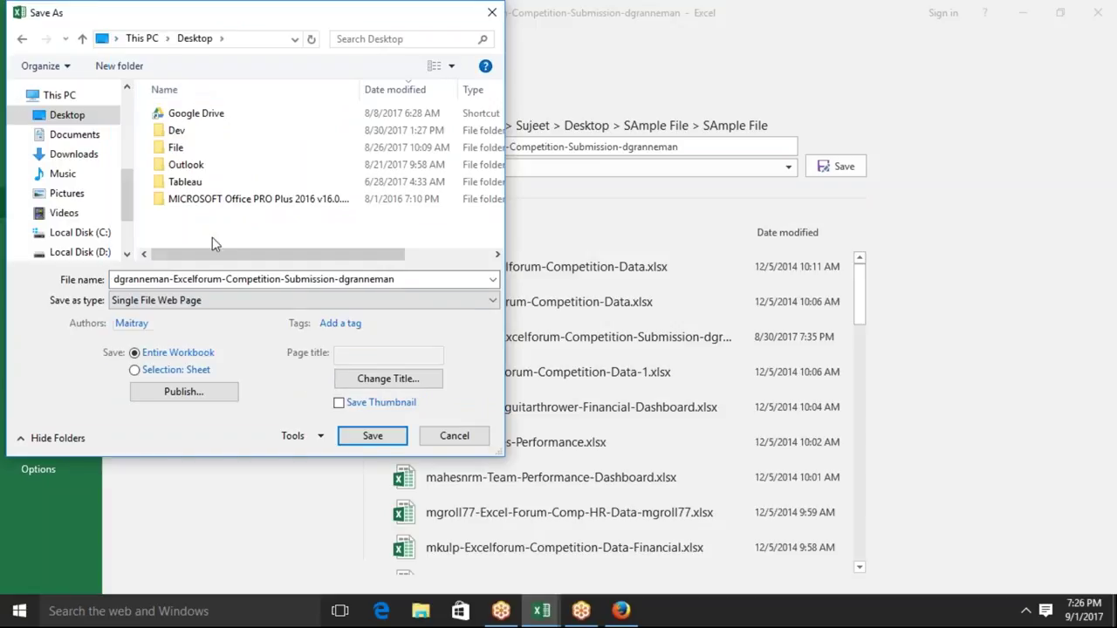
left_click(358, 440)
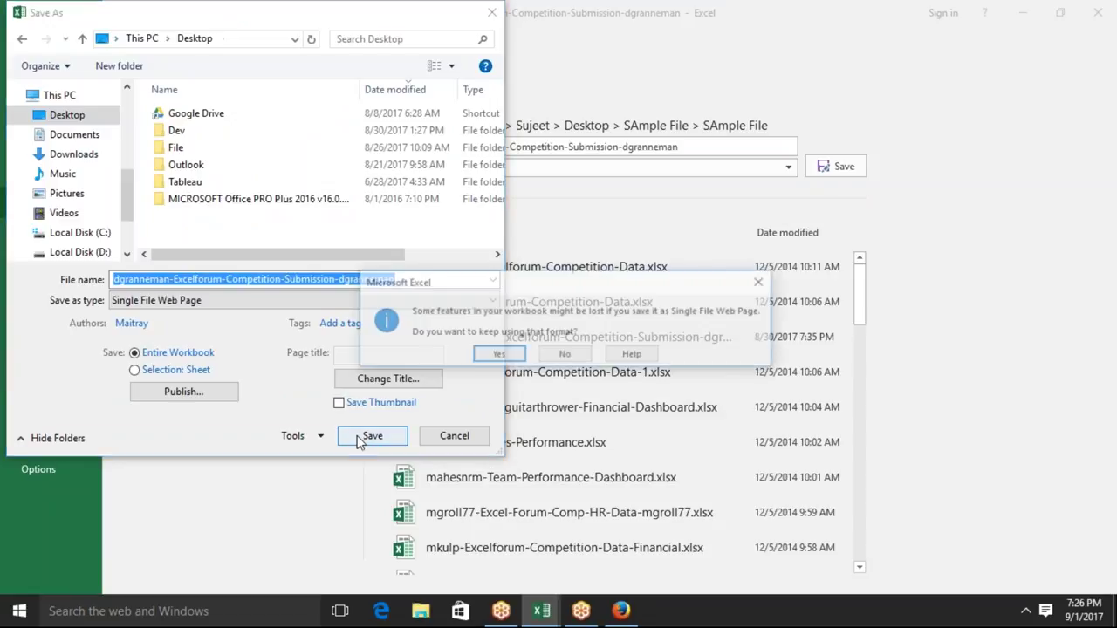
left_click(496, 357)
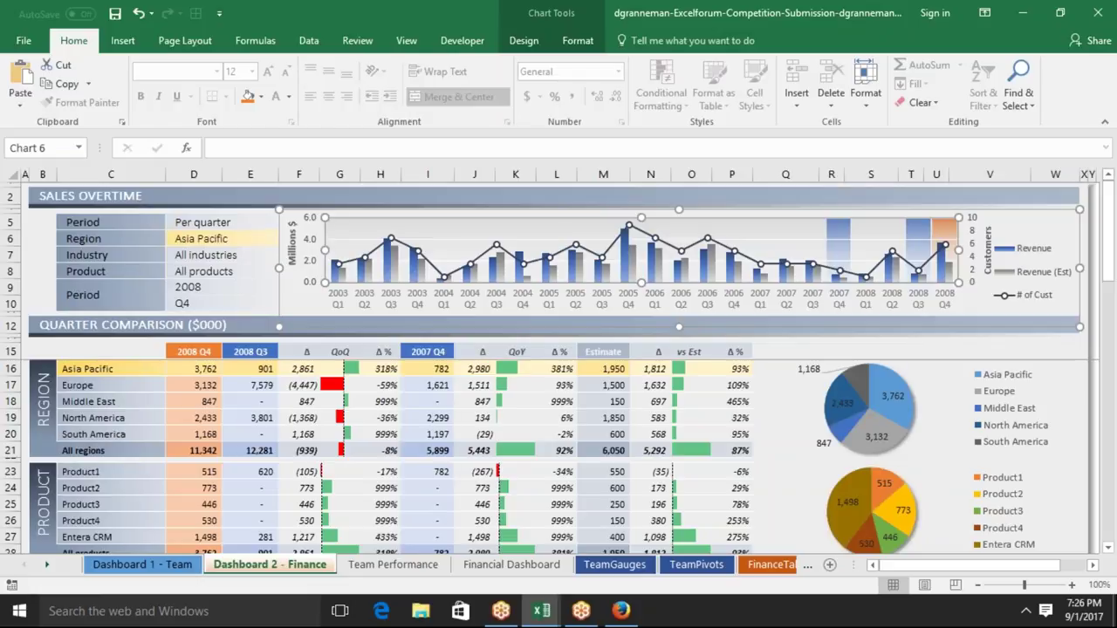
Show the desktop, browse Open with > More apps for the saved .mht file, then dismiss it
key("super+d")
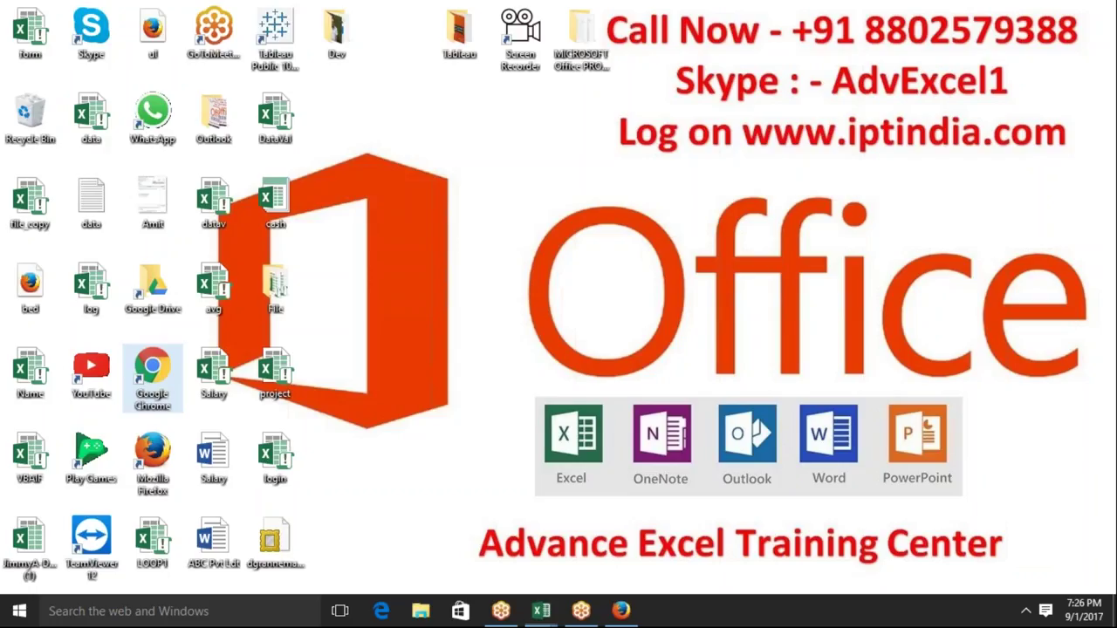
right_click(274, 541)
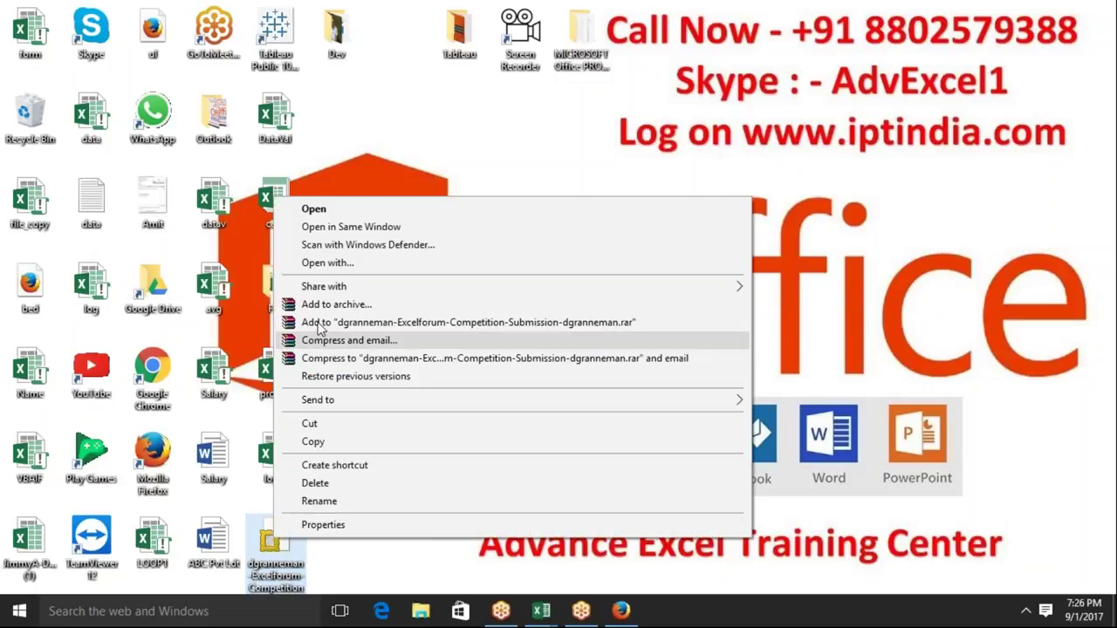
left_click(353, 265)
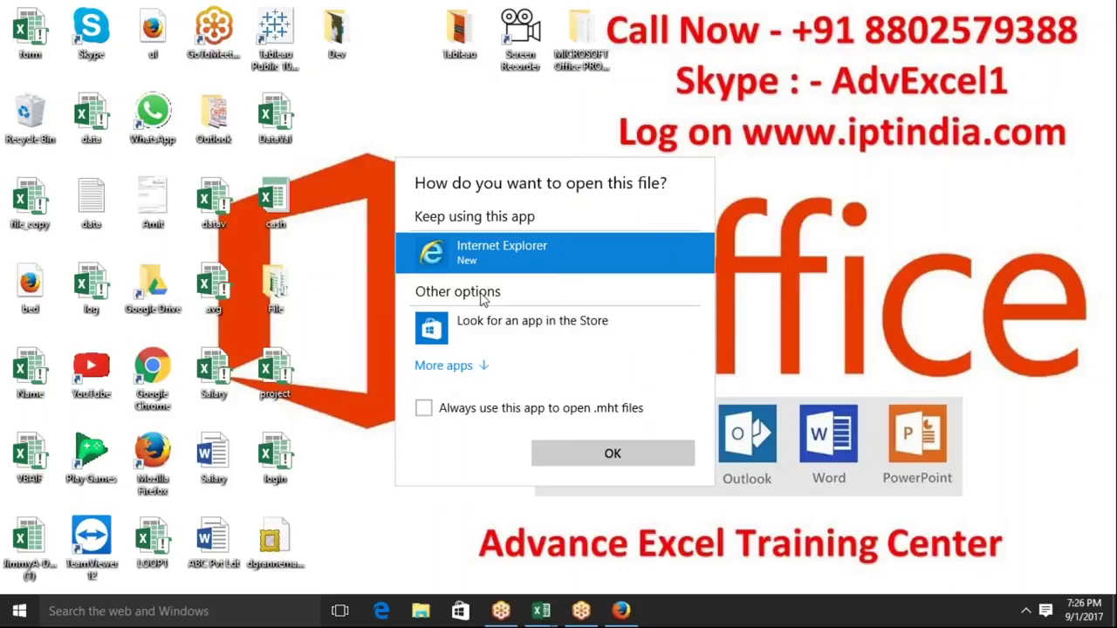
left_click(449, 365)
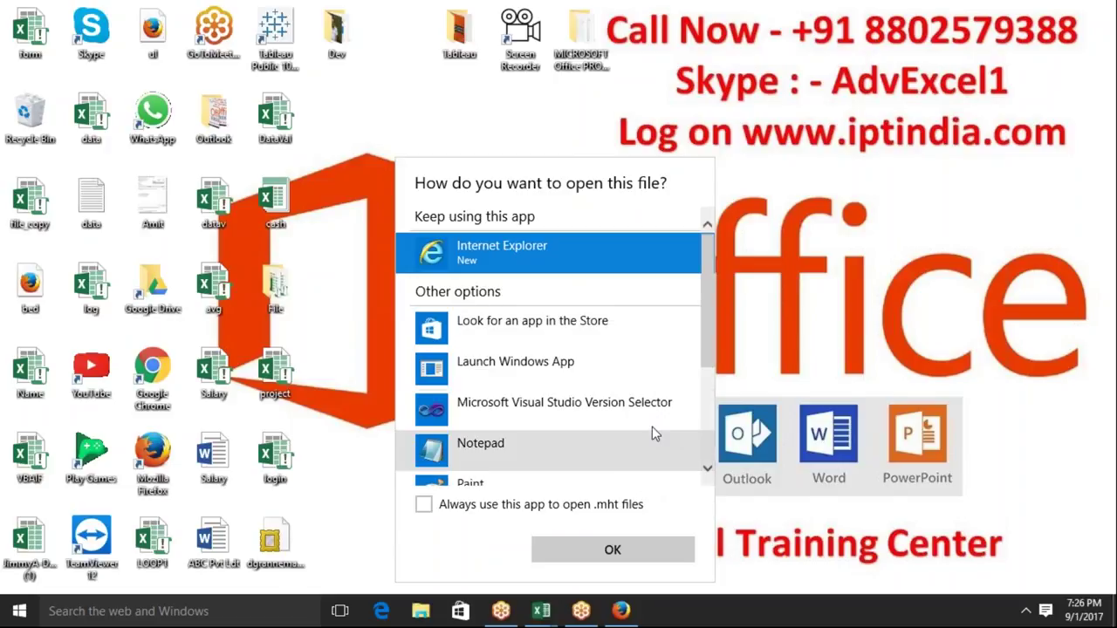
mouse_move(711, 370)
left_mouse_down()
mouse_move(717, 478)
mouse_move(709, 279)
left_mouse_up()
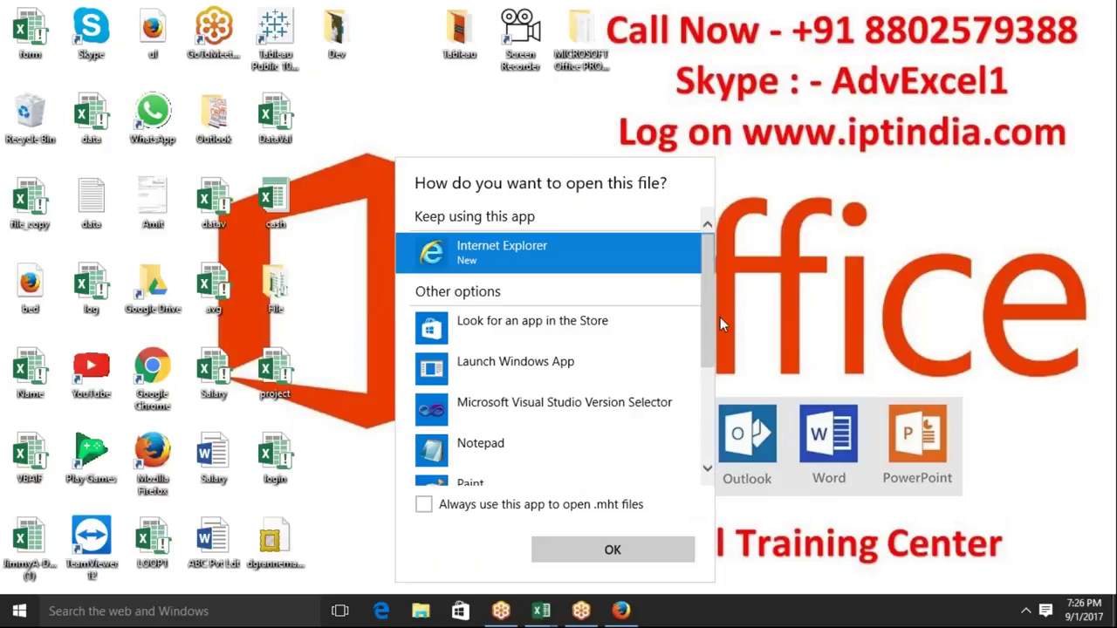
left_click(796, 203)
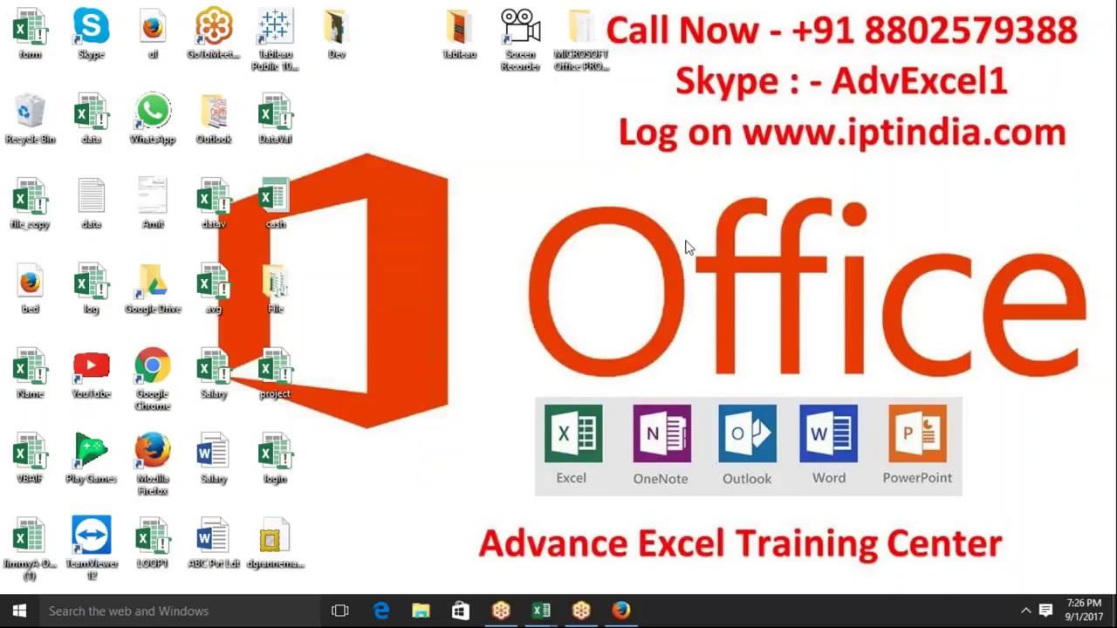
Open the saved dashboard .mht page in Internet Explorer, postponing its setup, and maximize it
left_click_drag(272, 542, 613, 619)
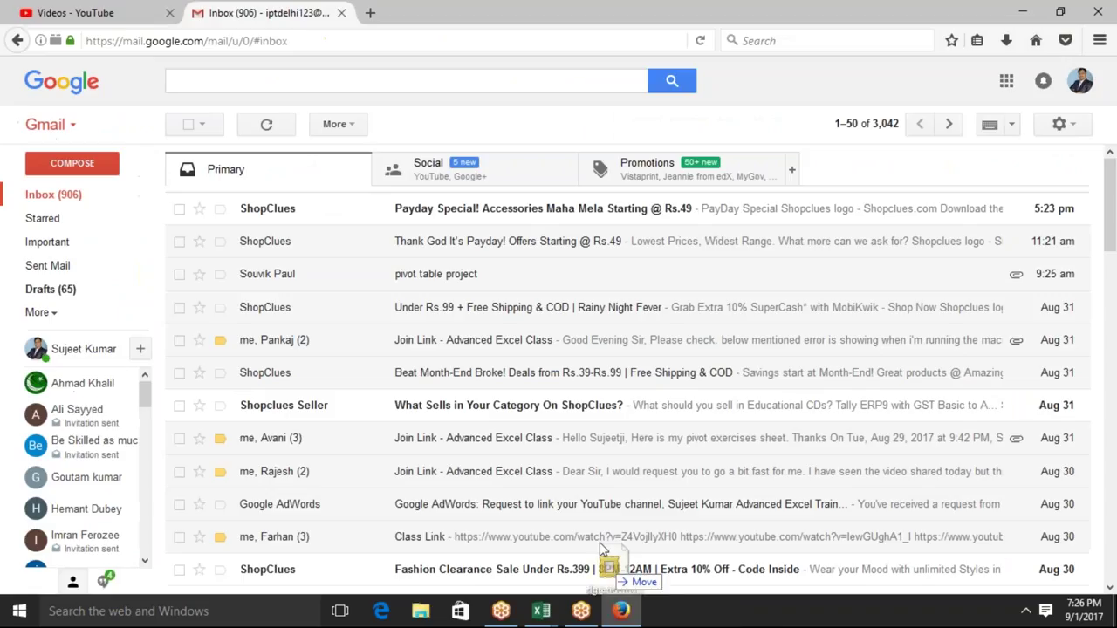
mouse_move(612, 620)
left_mouse_down()
mouse_move(507, 39)
mouse_move(519, 114)
left_mouse_up()
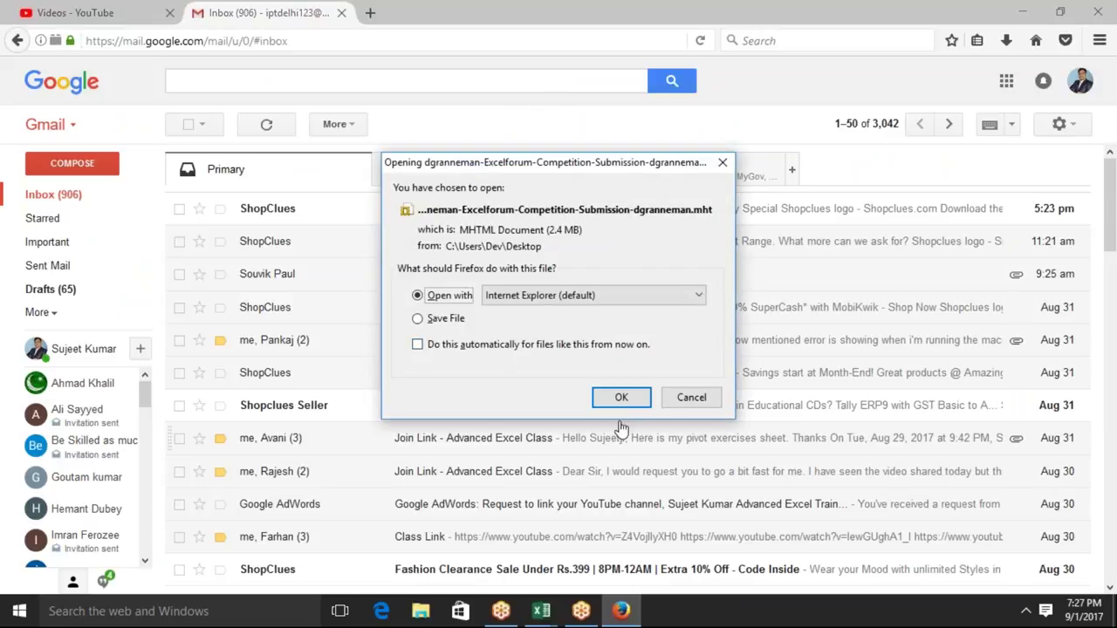
left_click(611, 294)
left_click(611, 294)
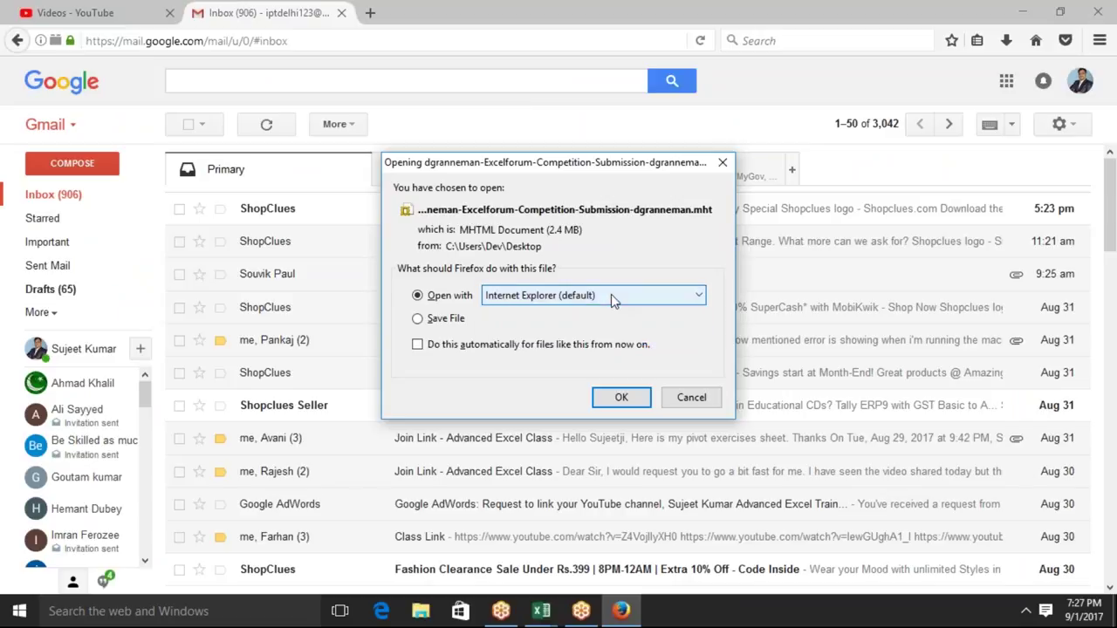
left_click(621, 399)
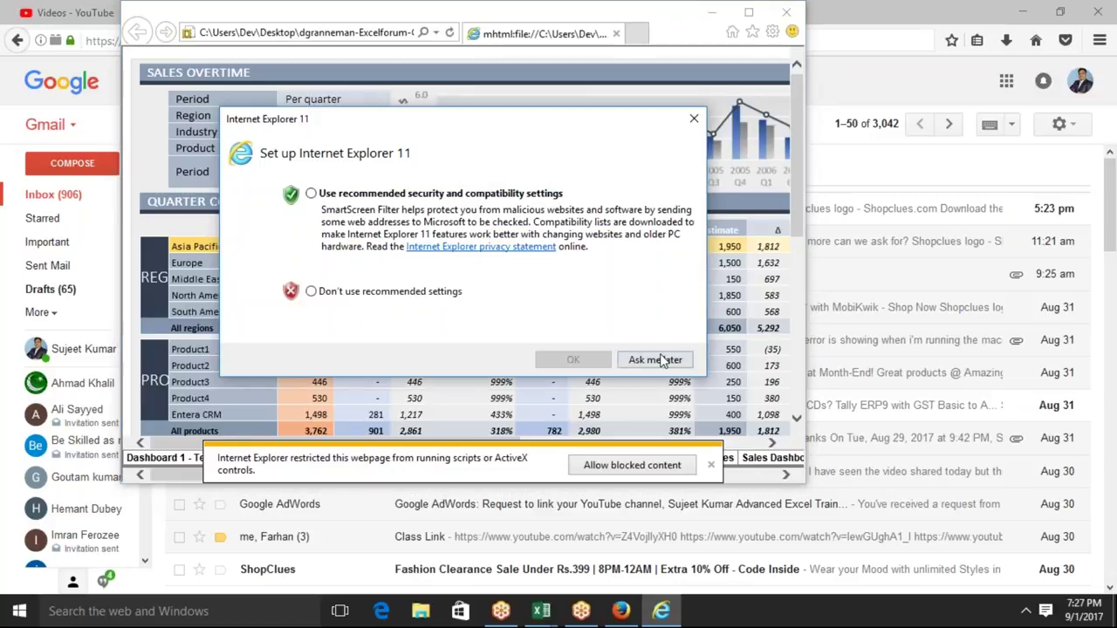
left_click(658, 359)
left_click(753, 12)
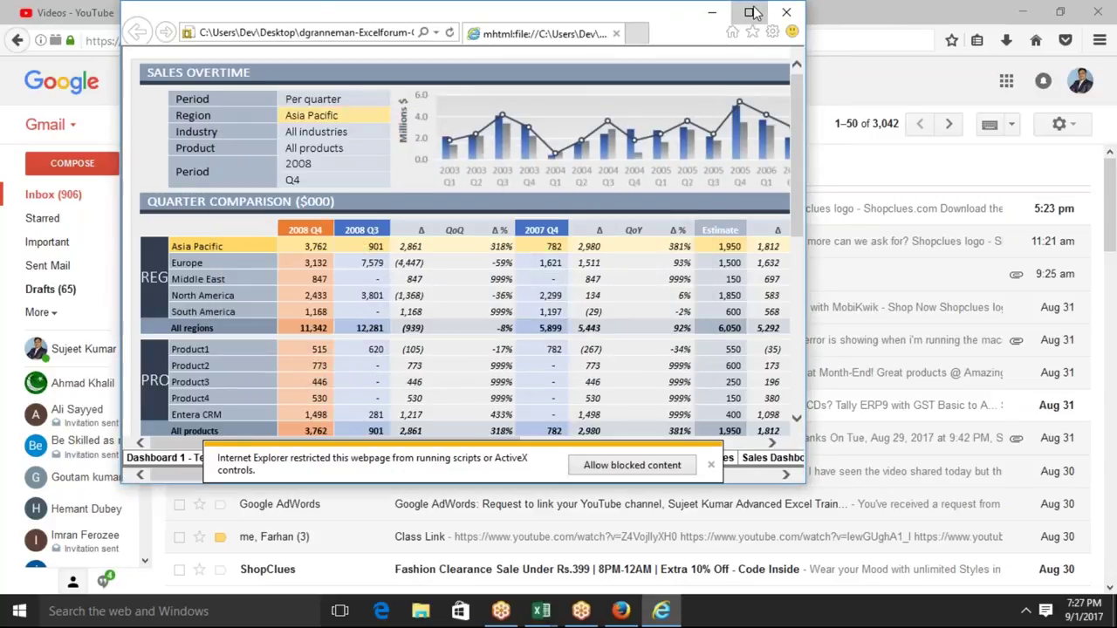
Highlight the North America Estimate value on the page, then close Internet Explorer
left_click_drag(602, 313, 598, 295)
left_click(597, 295)
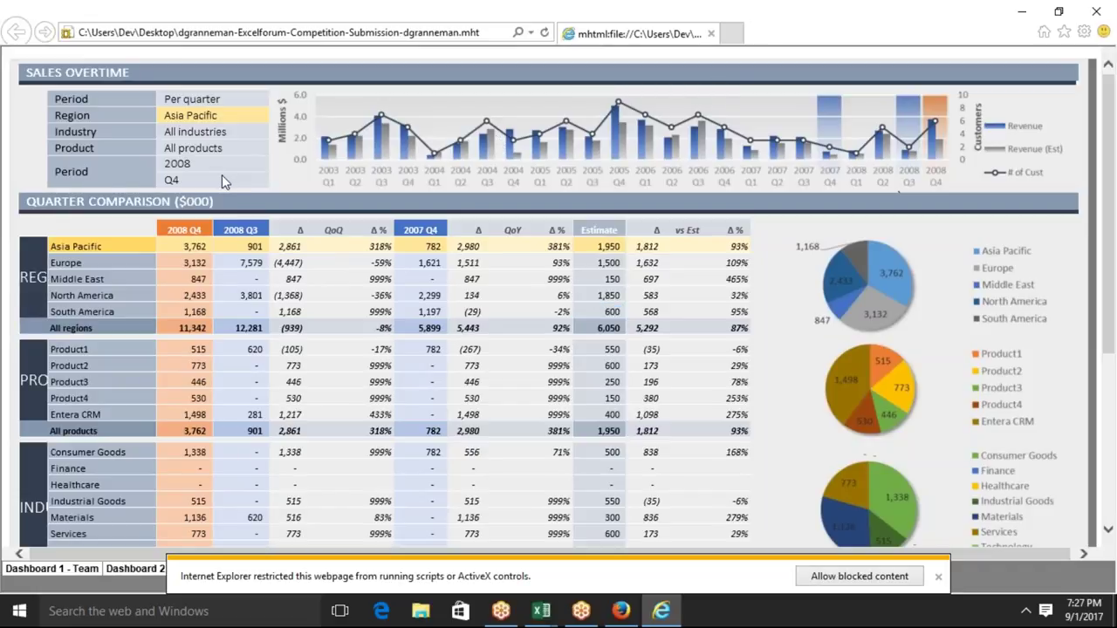
left_click(1094, 13)
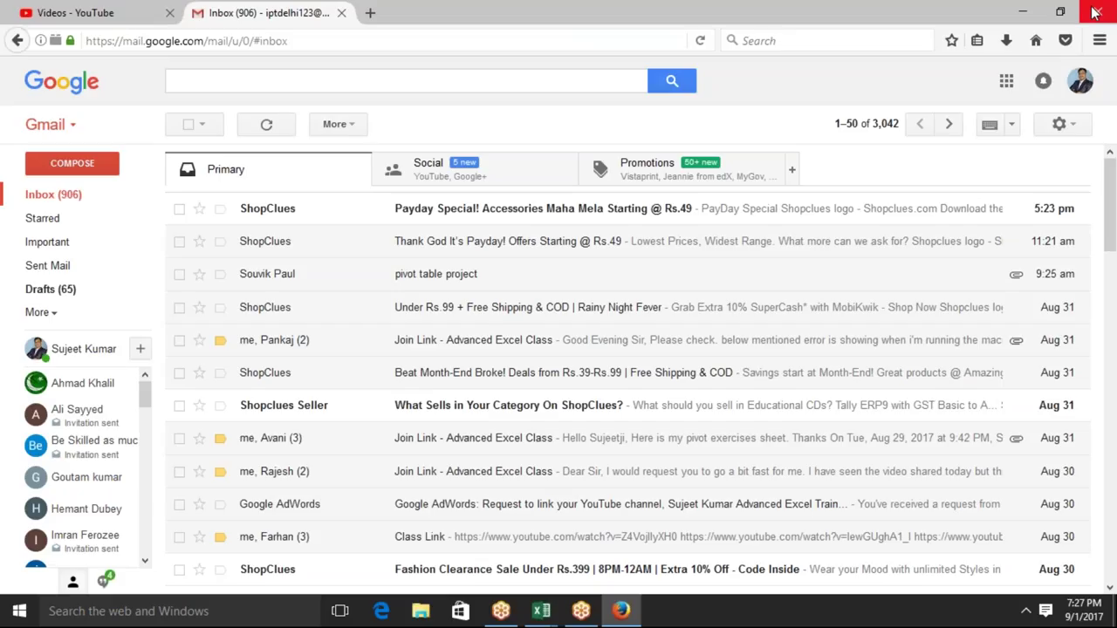
Return to the Excel dashboard workbook from the taskbar and select cell B6 to deselect the chart
left_click(1095, 13)
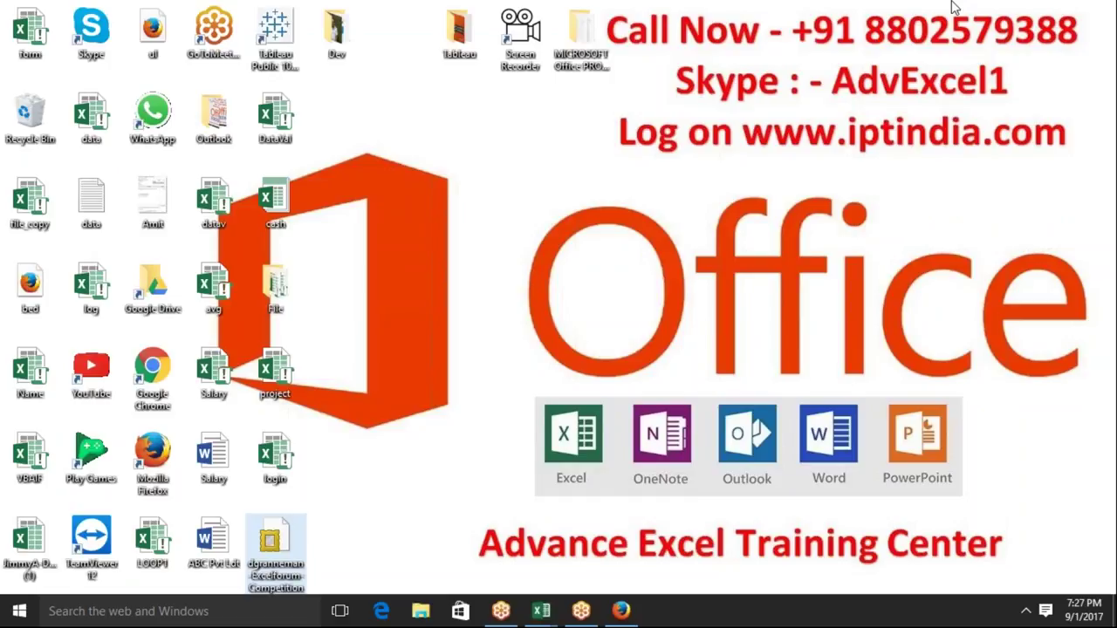
left_click(284, 543)
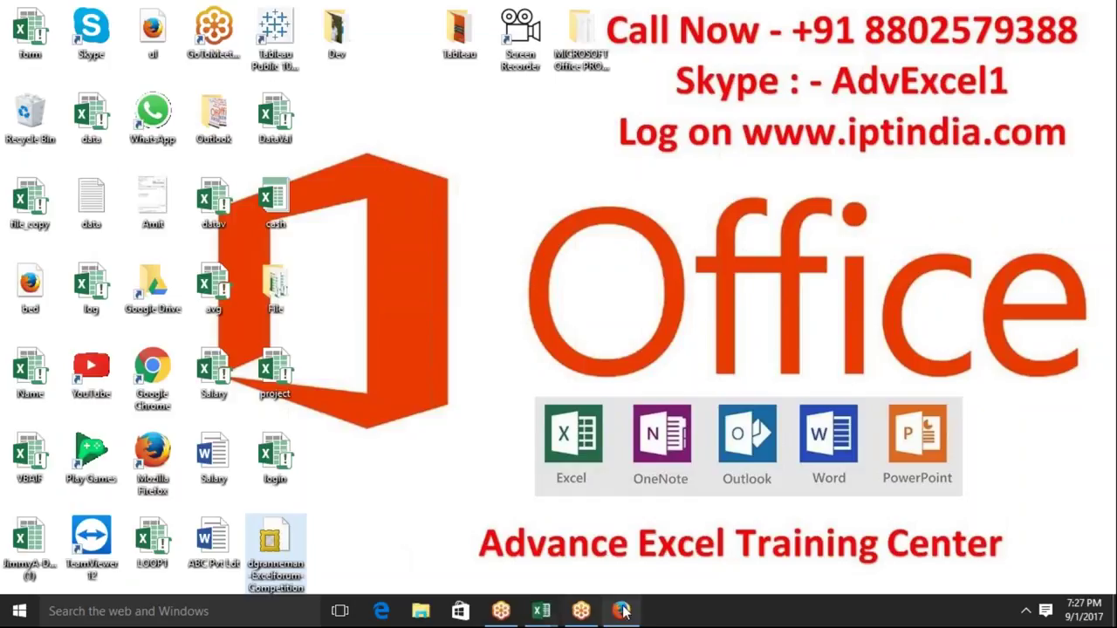
left_click(622, 611)
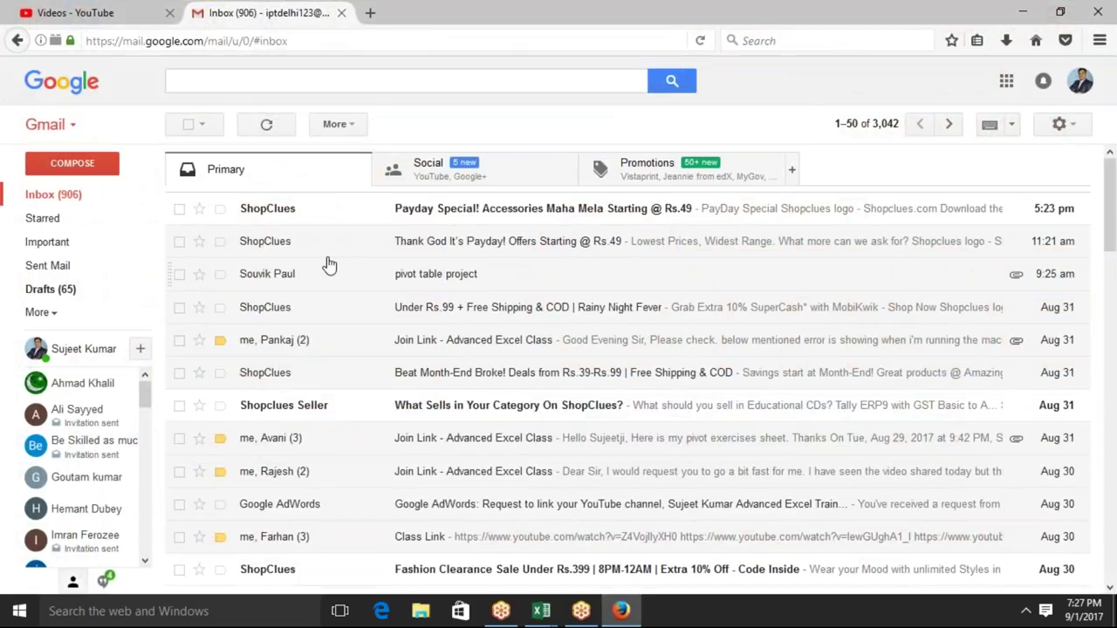
mouse_move(541, 611)
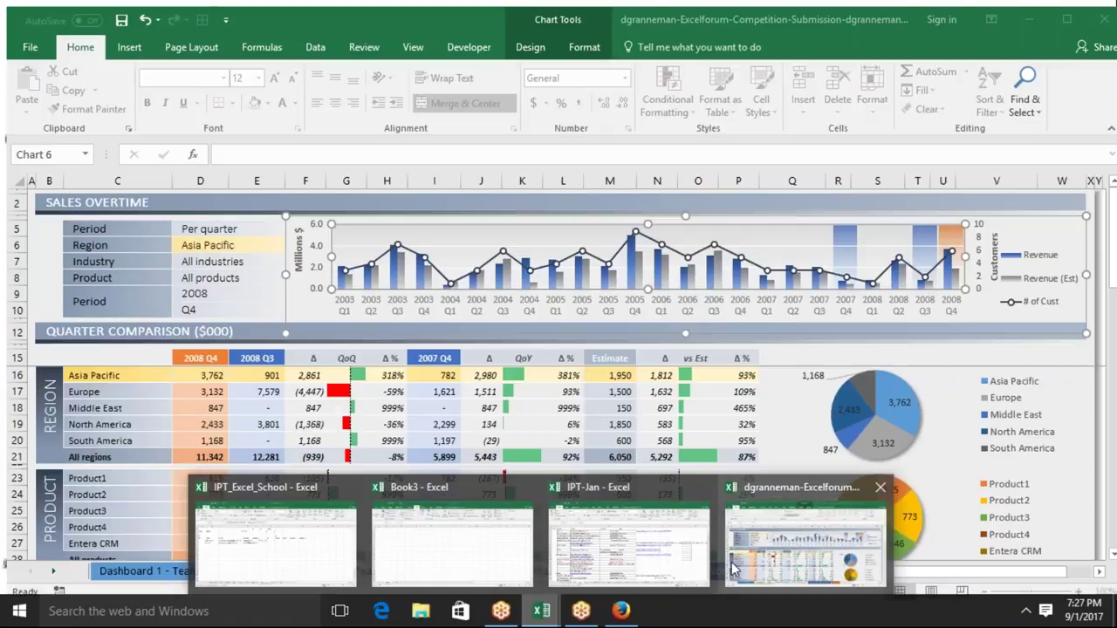
left_click(725, 560)
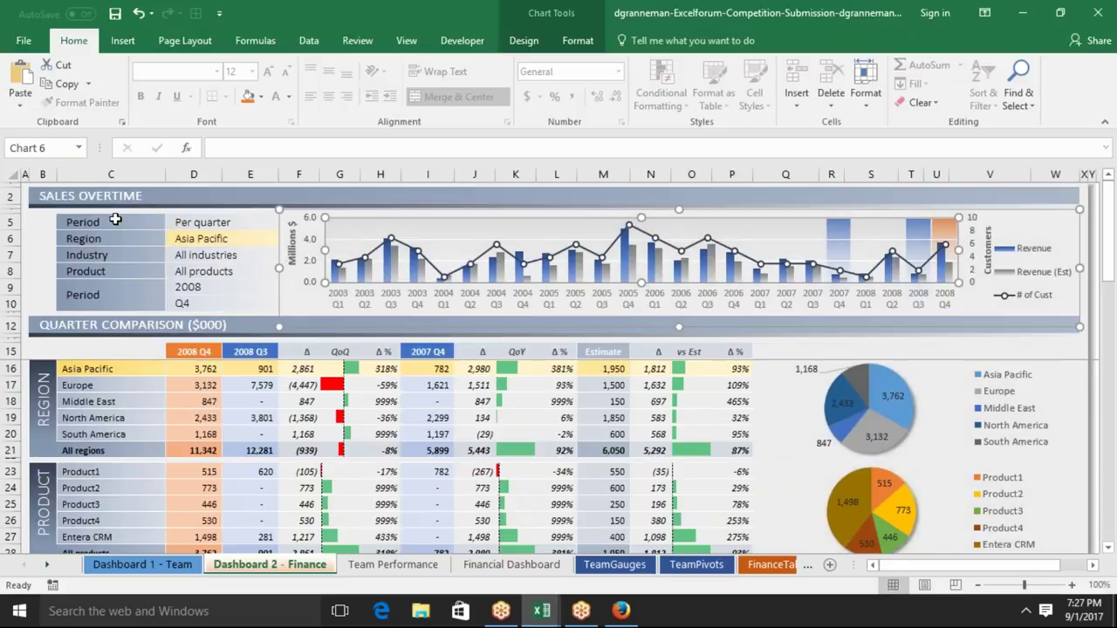
left_click(52, 242)
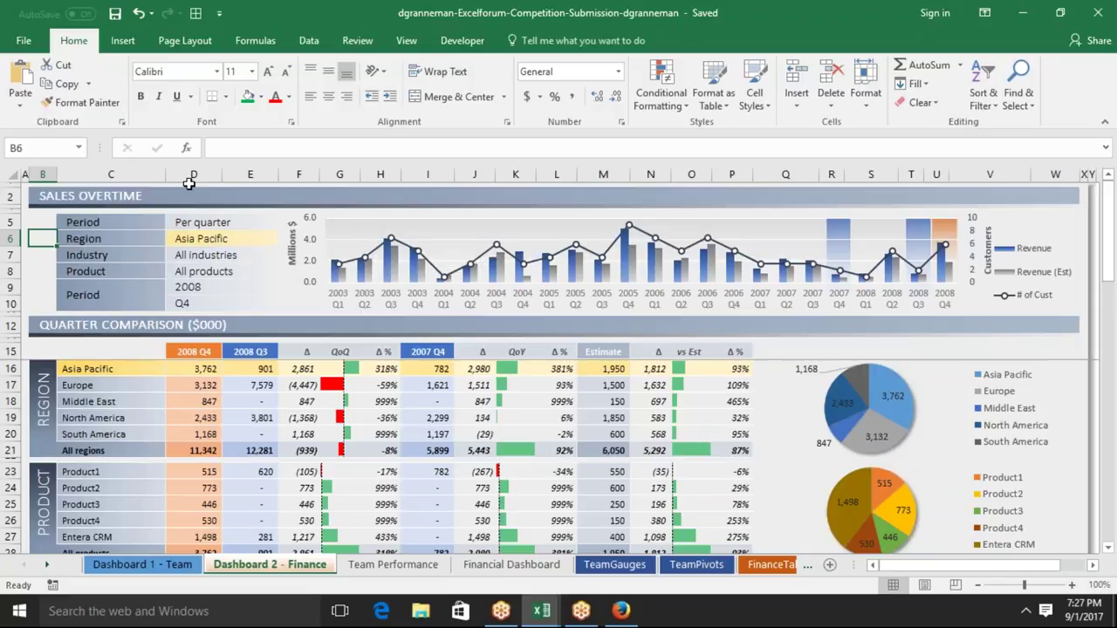
Start a Save As of the workbook with Web Page chosen as the file format
left_click(31, 40)
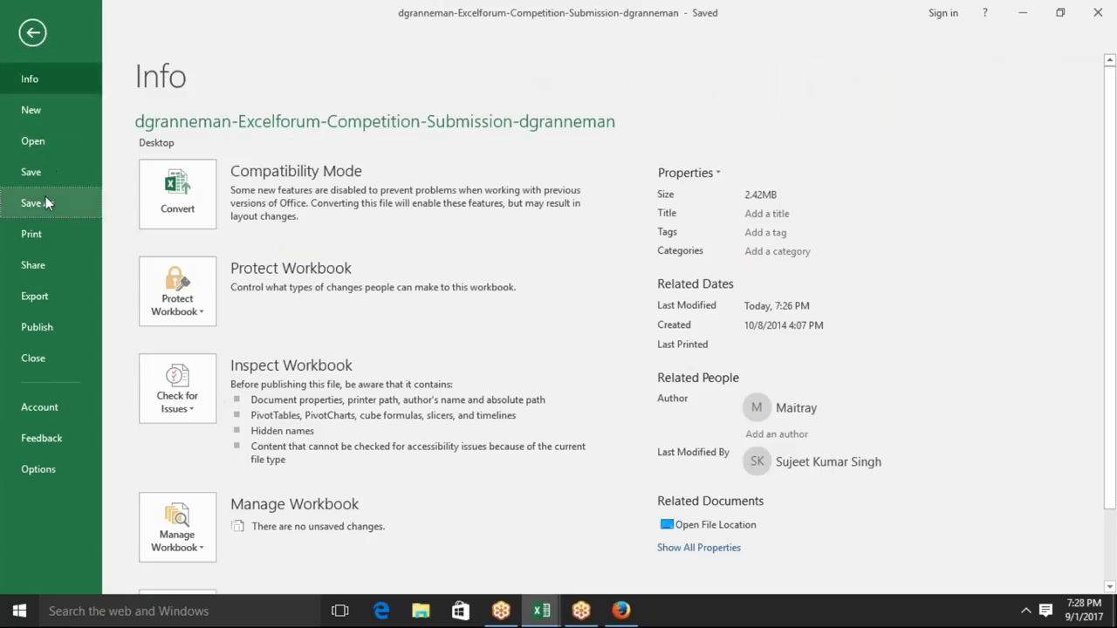
left_click(46, 197)
left_click(214, 307)
left_click(429, 303)
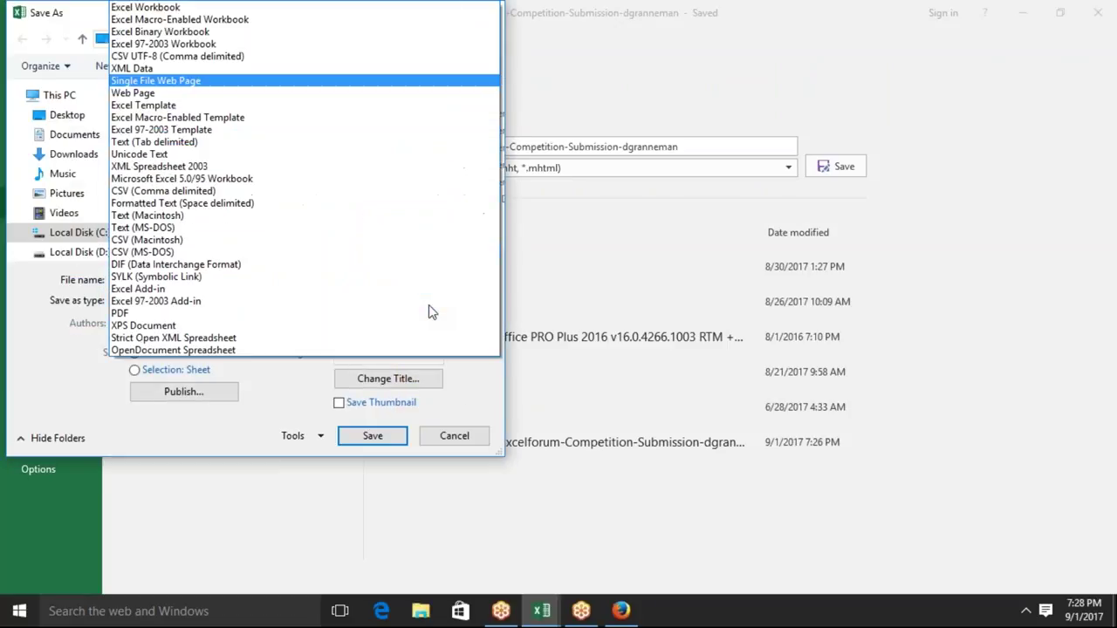
left_click(306, 93)
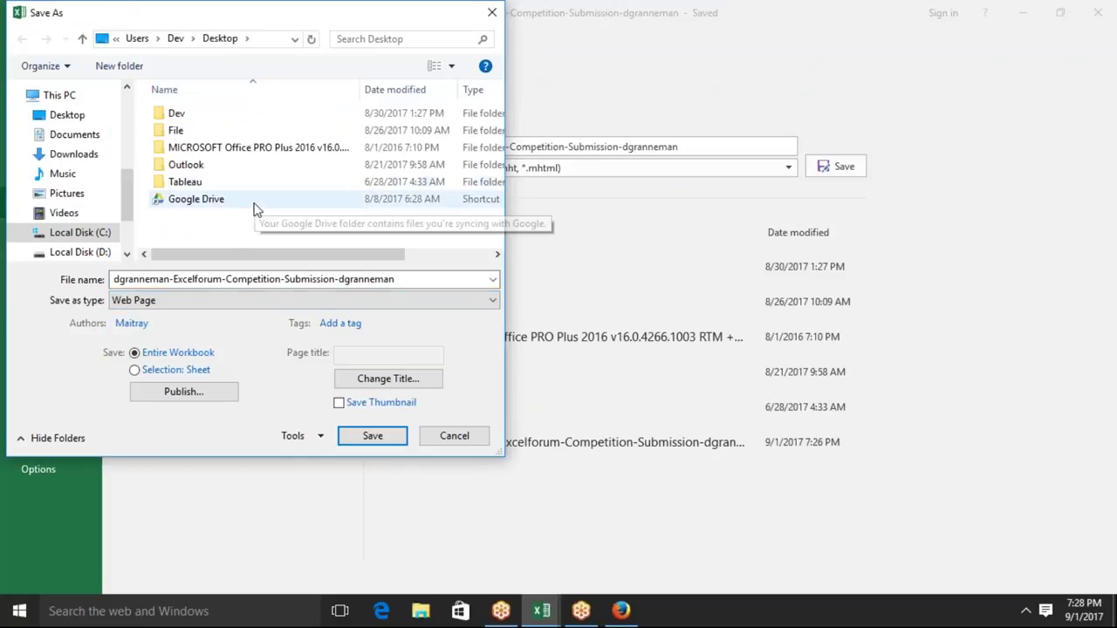
Create a new Desktop folder named 'si' and save the workbook there as a Web Page
left_click(213, 241)
right_click(213, 241)
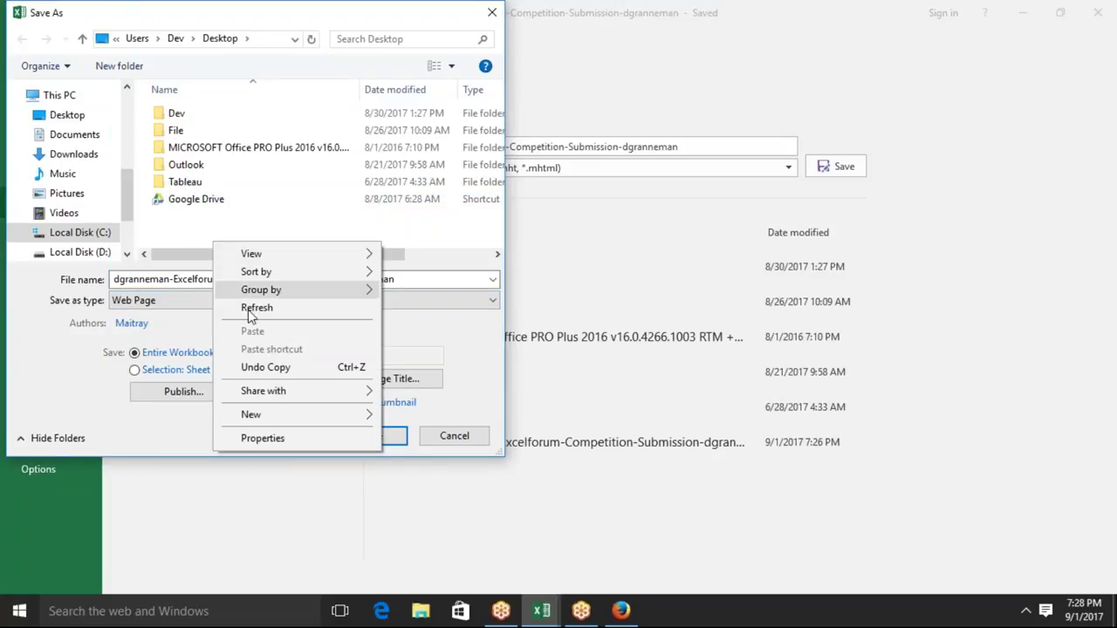
mouse_move(340, 415)
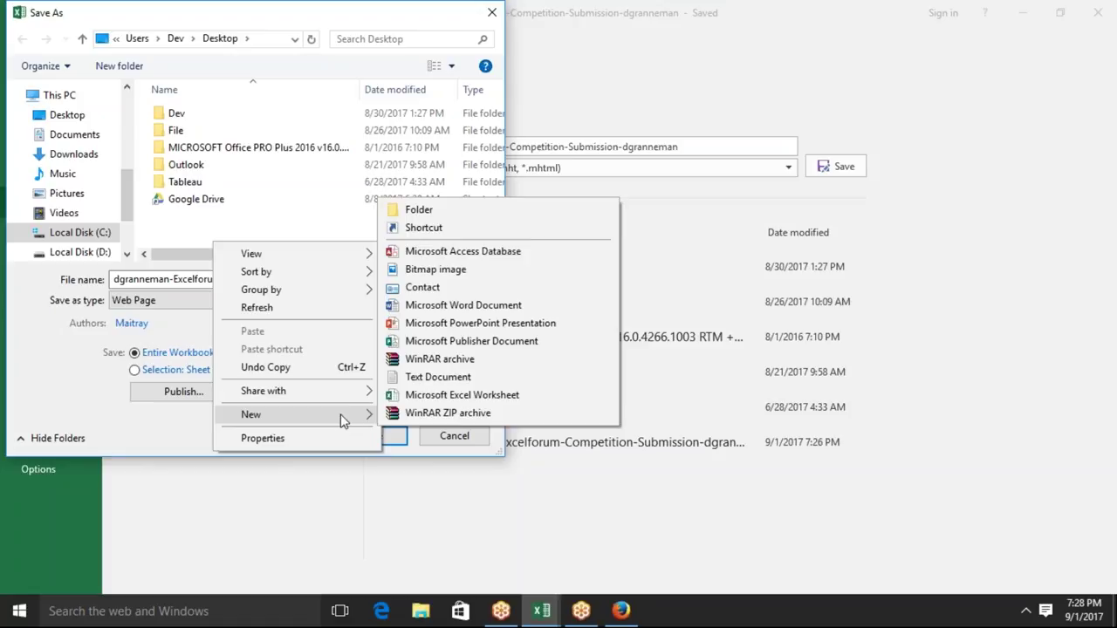
left_click(453, 218)
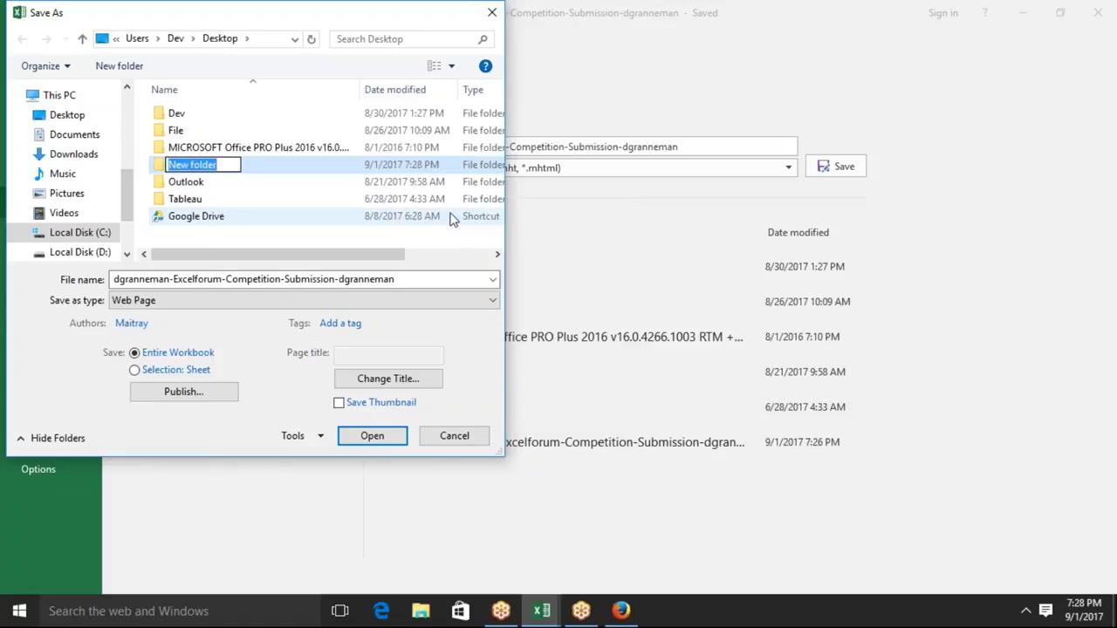
type("si")
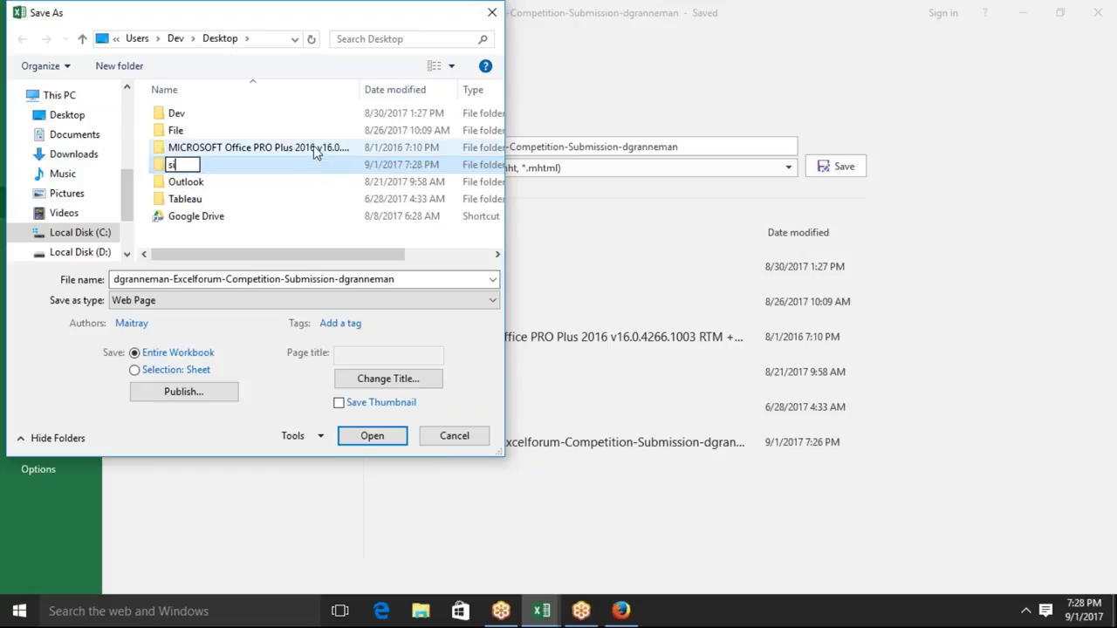
left_click(316, 153)
left_click(300, 192)
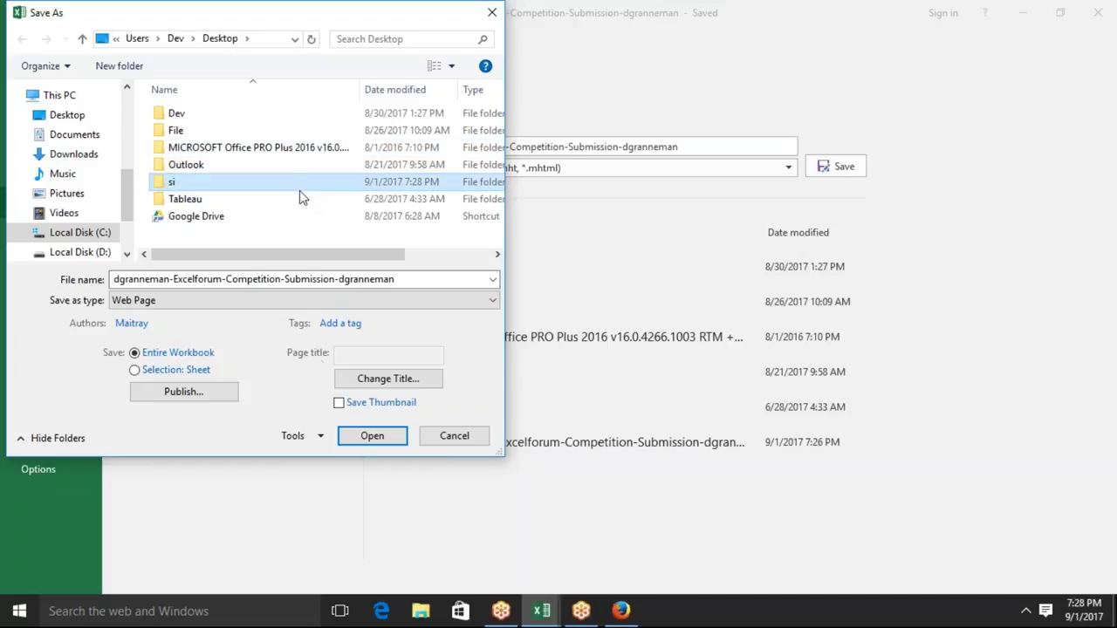
left_click(393, 443)
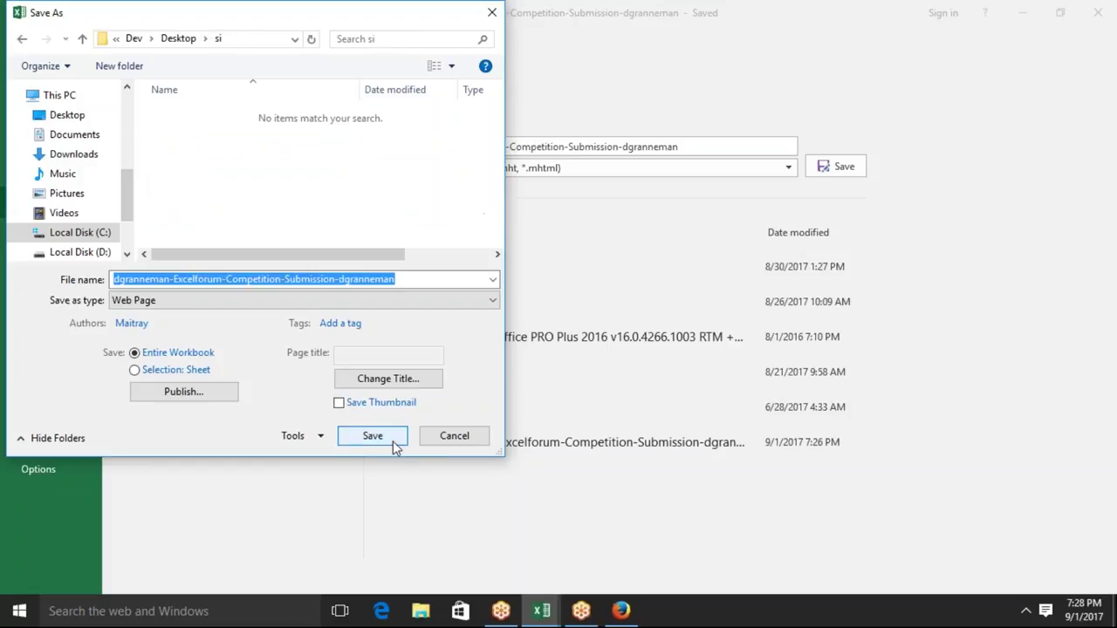
left_click(384, 445)
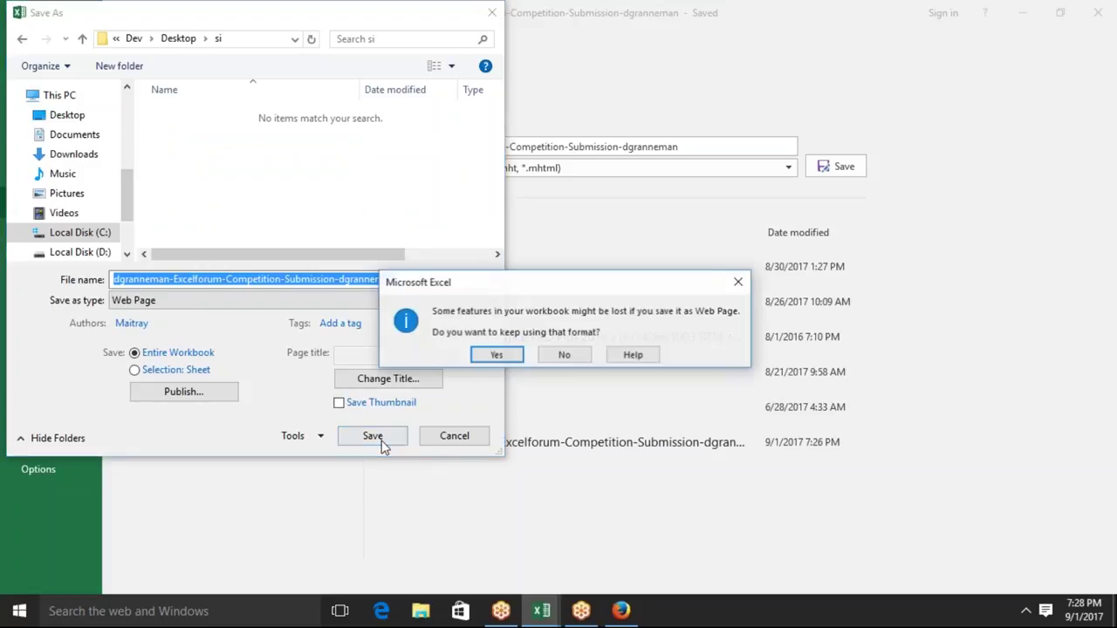
left_click(497, 356)
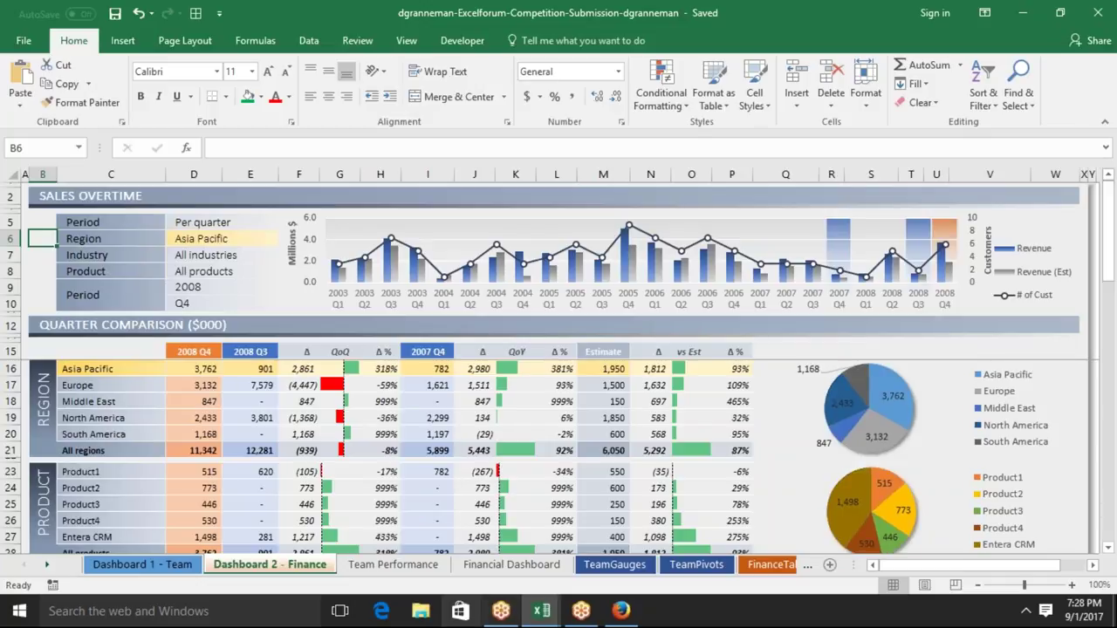
Minimize Excel and open the web page's supporting files folder inside si
left_click(541, 611)
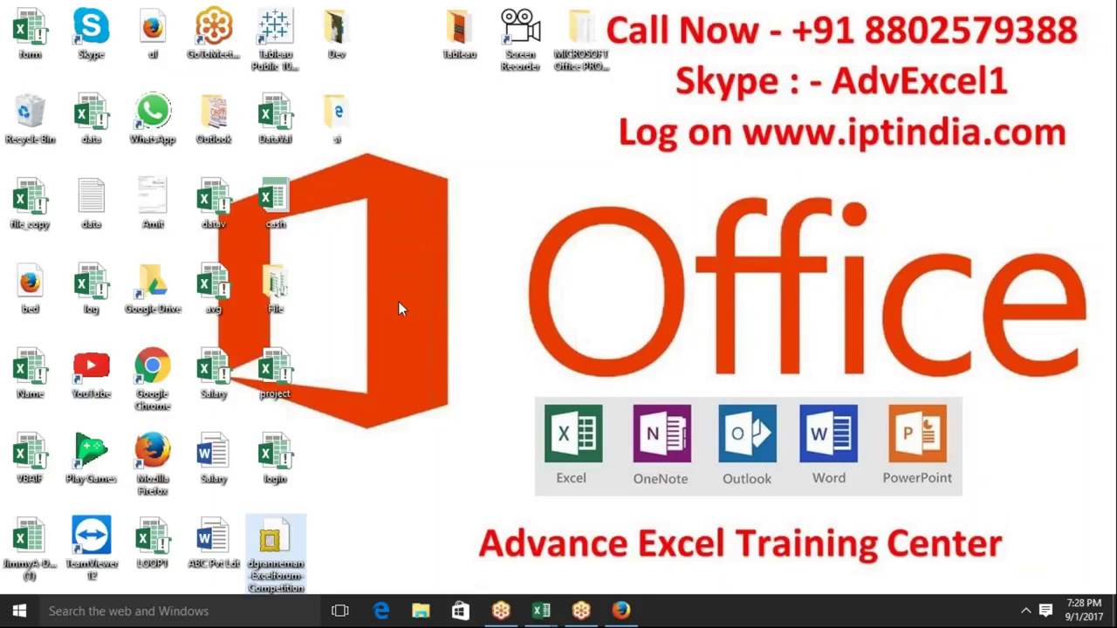
double_click(357, 109)
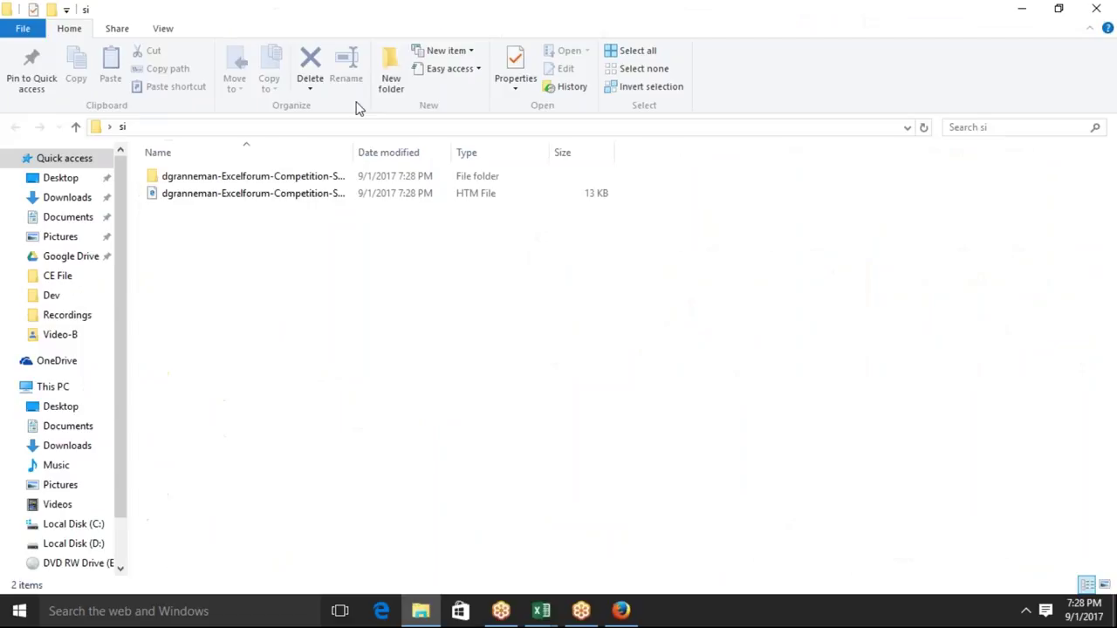
left_click(233, 193)
left_click(240, 179)
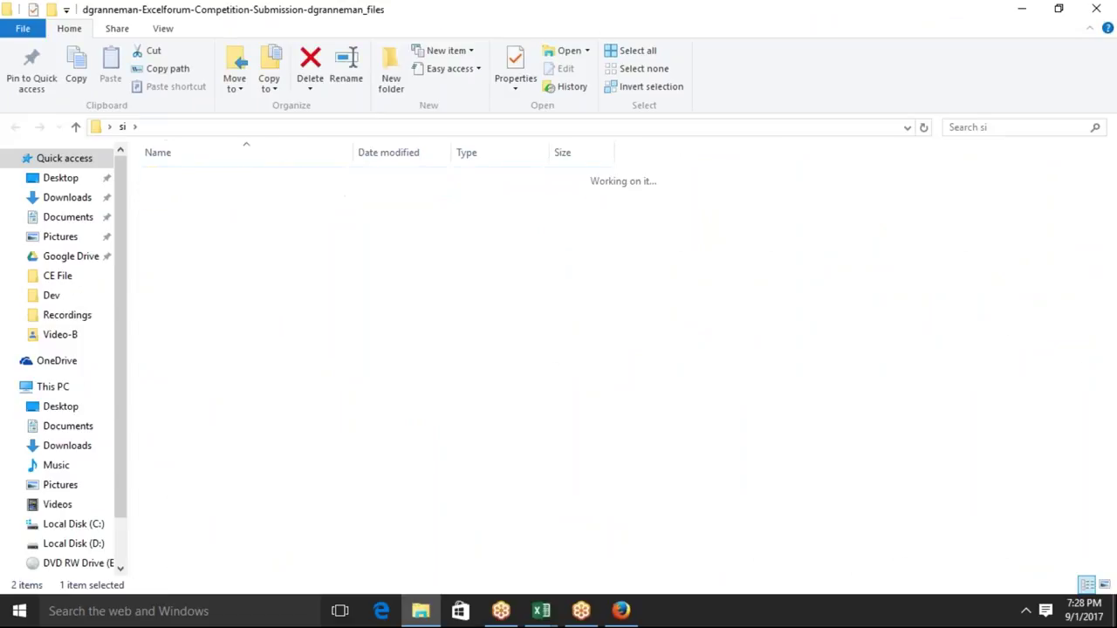
double_click(240, 179)
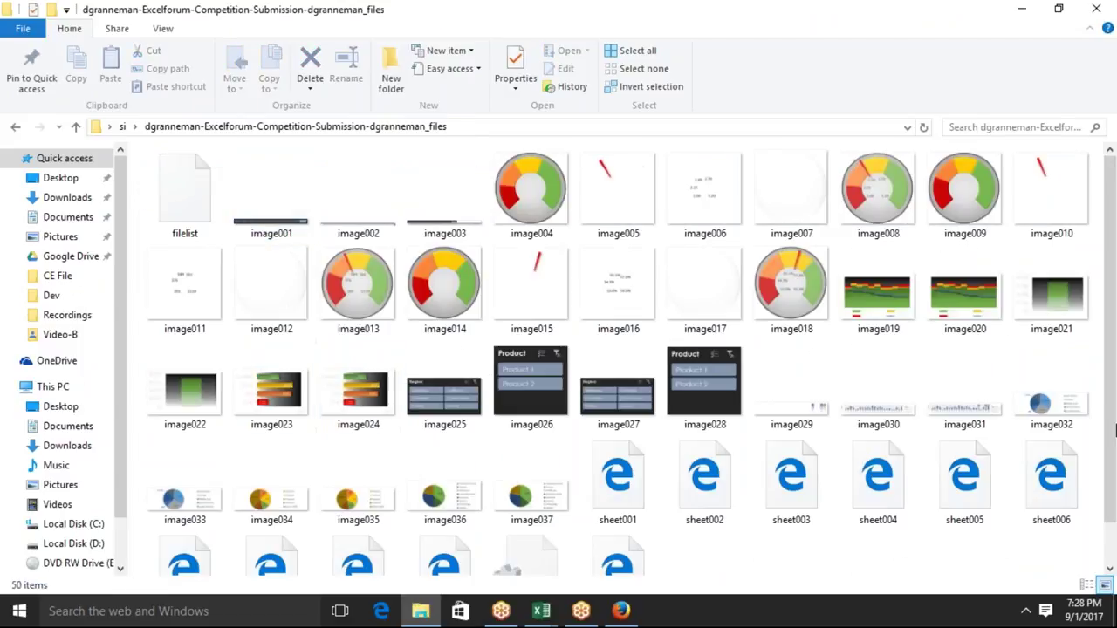
Bring up the Open with app list for the sheet001 page
left_click_drag(1112, 494, 1110, 454)
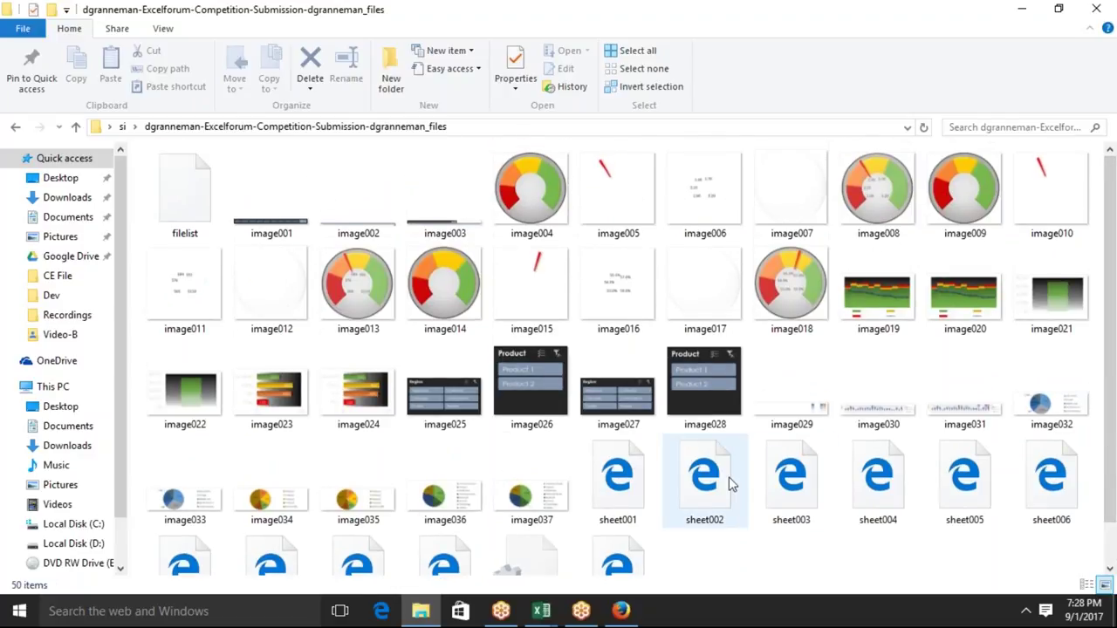
left_click(623, 471)
right_click(623, 471)
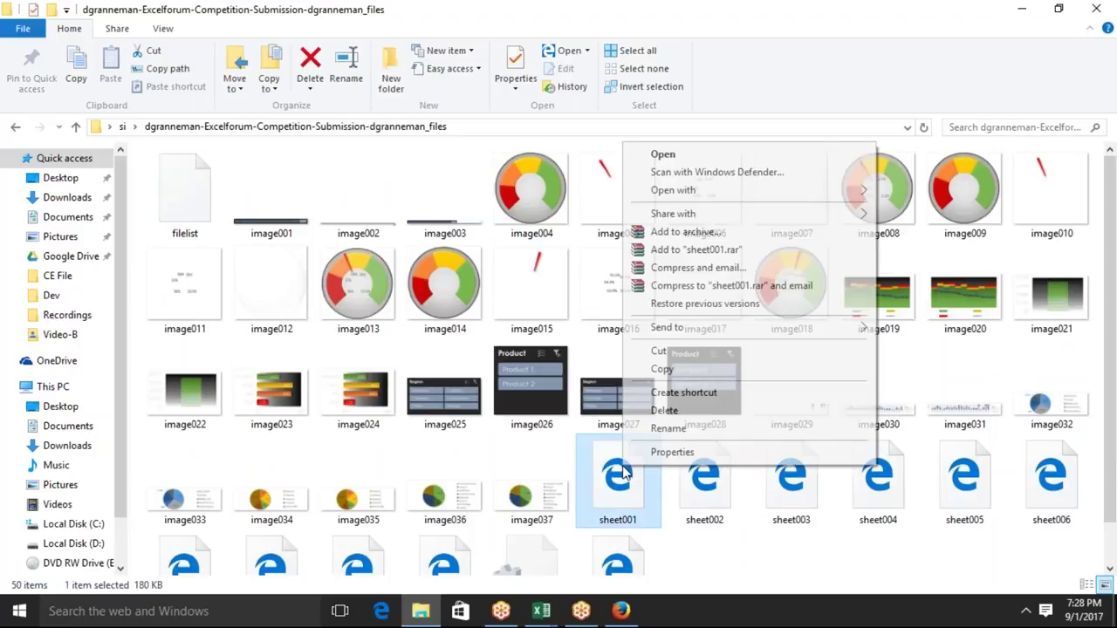
mouse_move(718, 191)
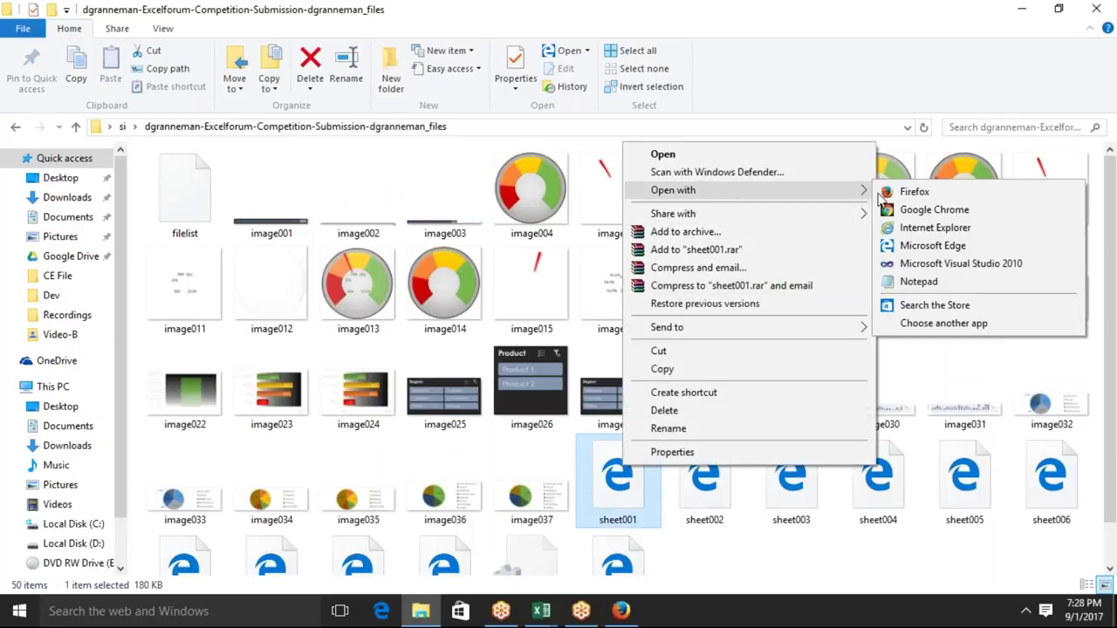
View sheet001 in Firefox, close its tab, then close the File Explorer window
left_click(906, 197)
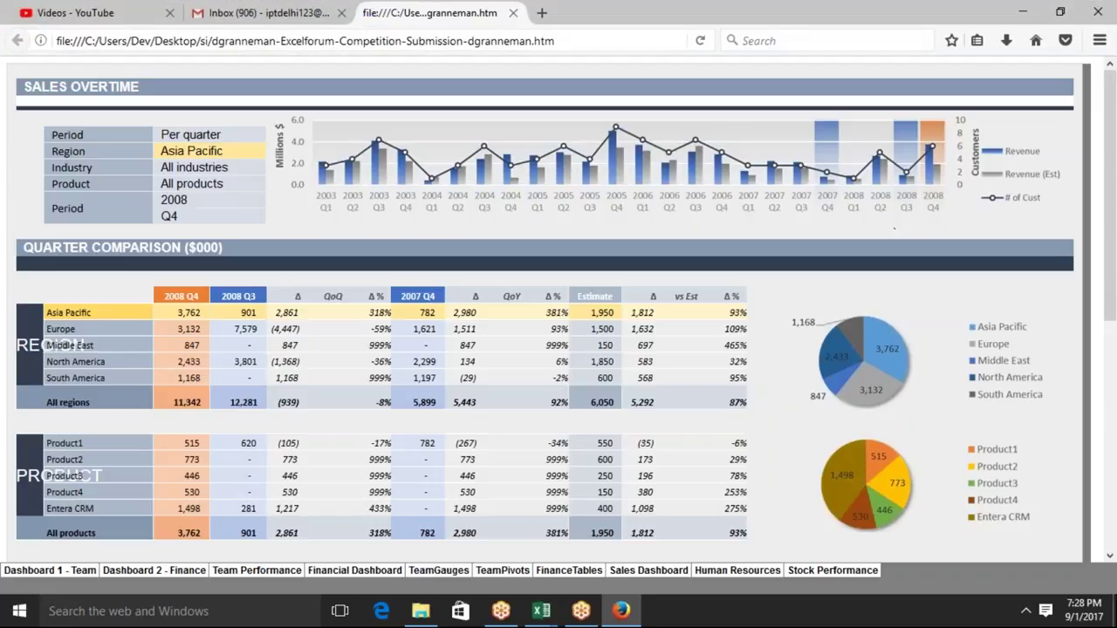
double_click(593, 313)
left_click(513, 13)
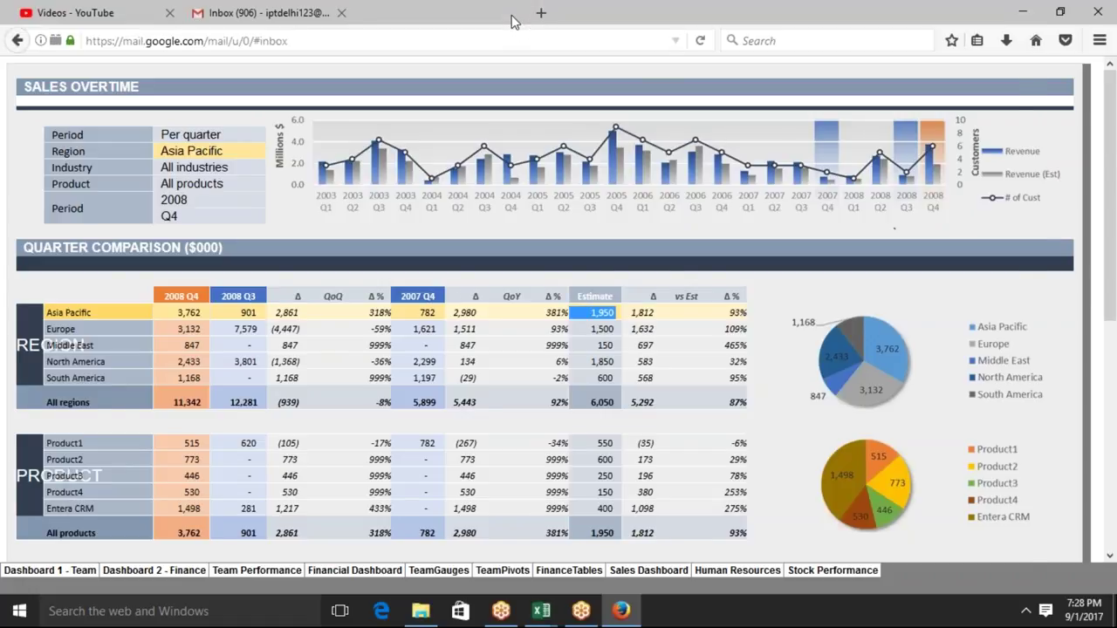
key("alt+Tab")
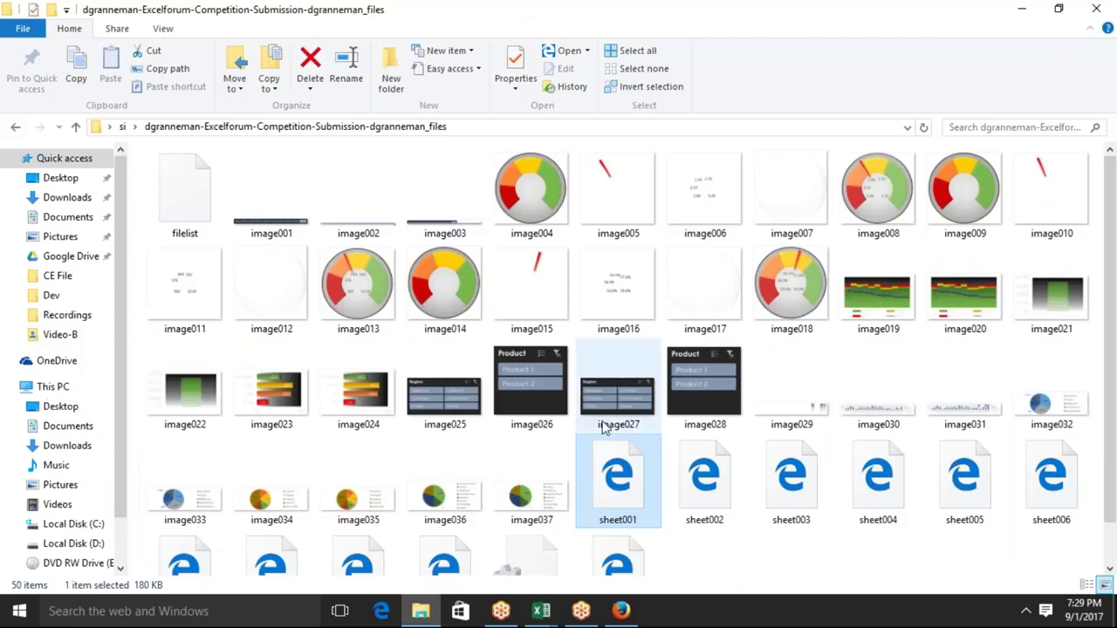
left_click(1096, 9)
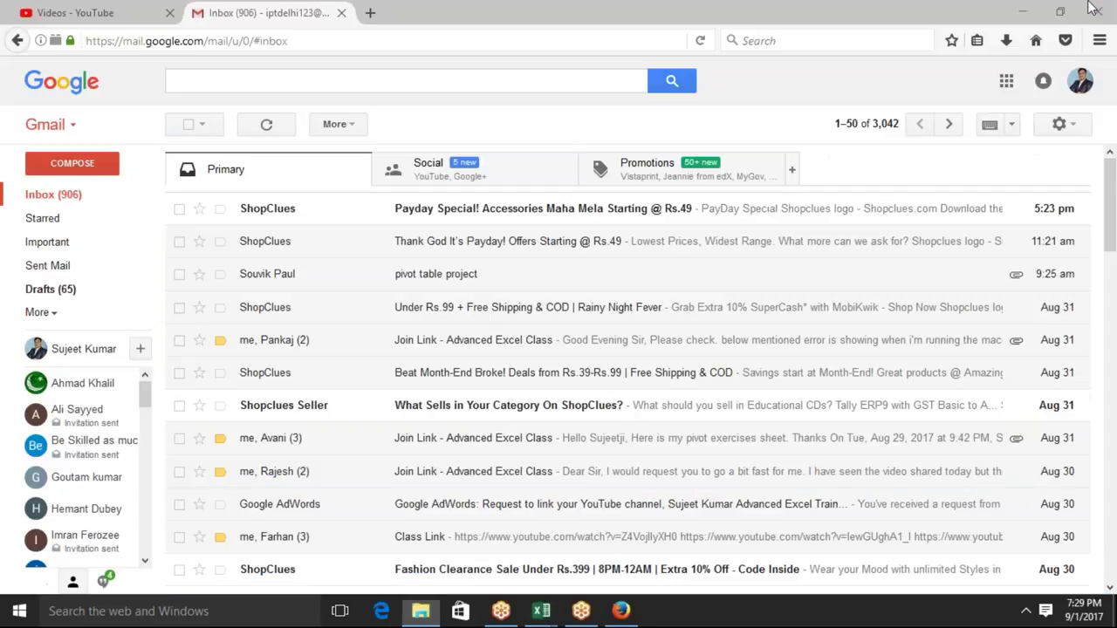
Bring the dashboard workbook window back to the front from the taskbar
left_click(542, 610)
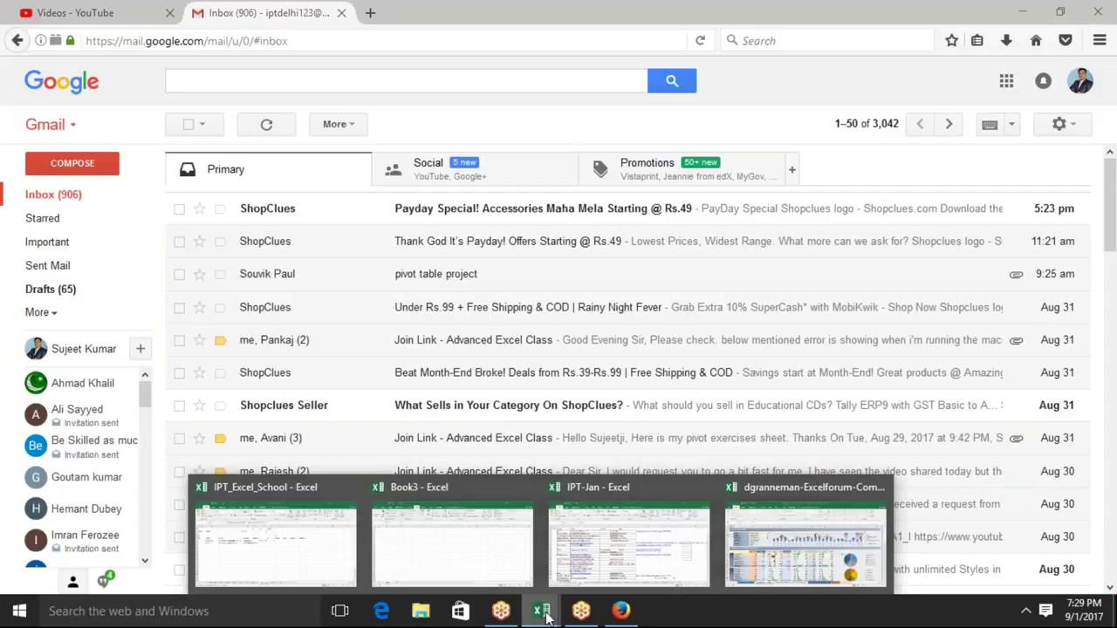
mouse_move(656, 536)
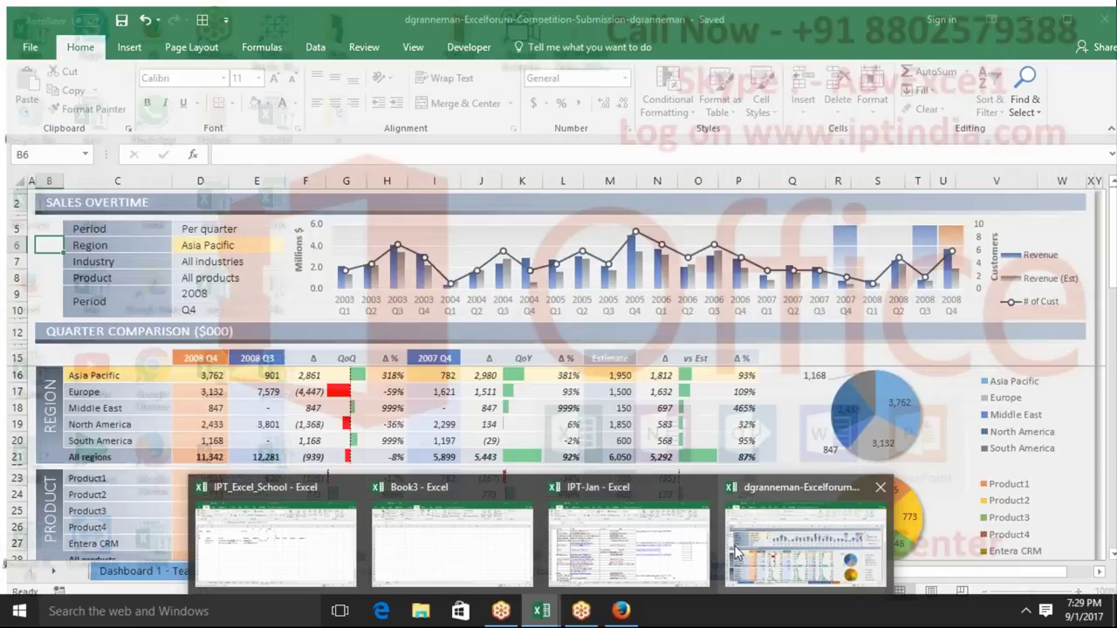
left_click(733, 550)
Reopen the full Save As dialog, still set to Web Page, after cancelling it once
left_click(27, 44)
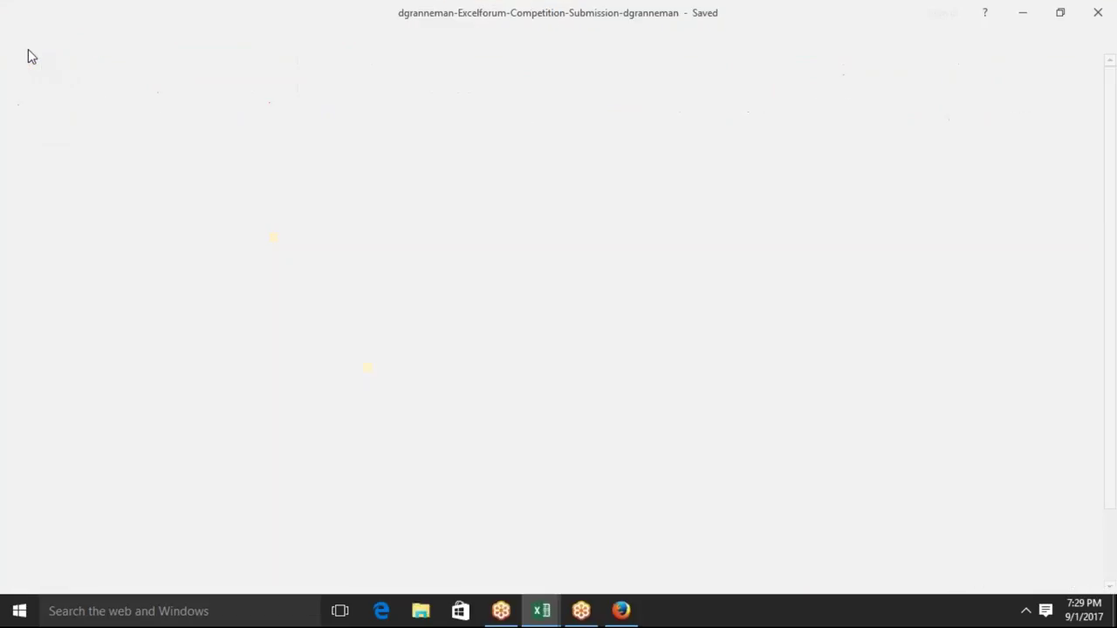
left_click(37, 198)
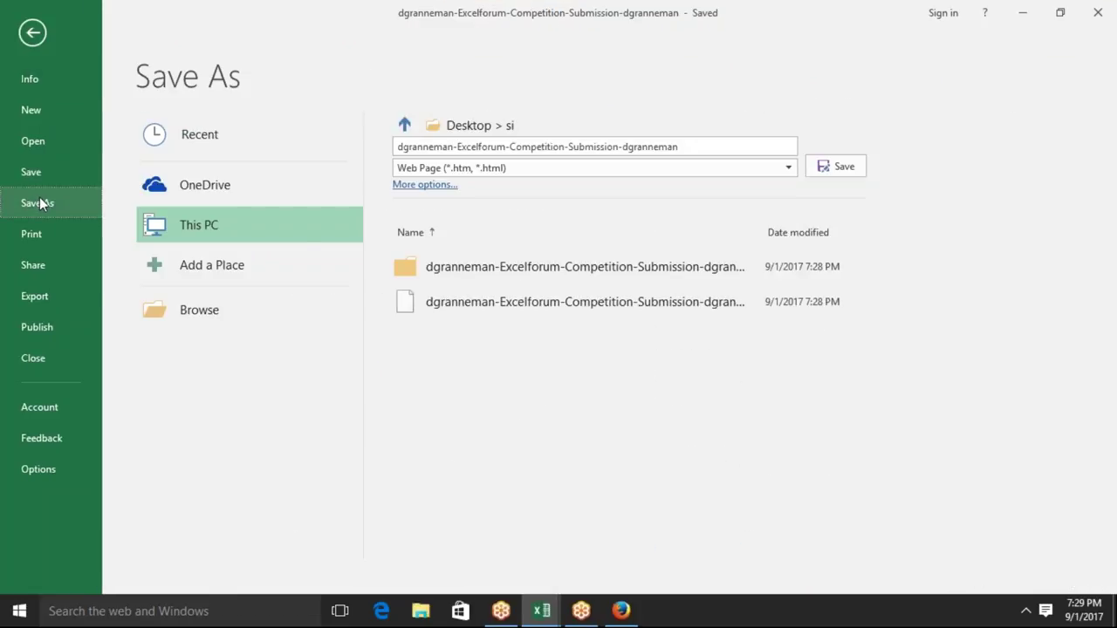
left_click(241, 318)
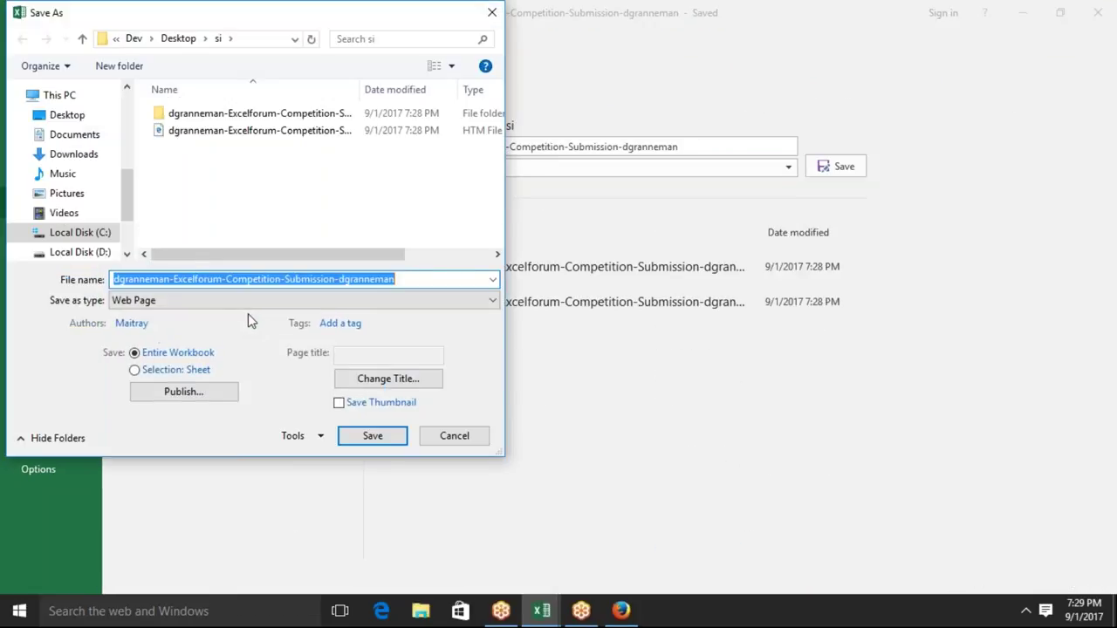
left_click(252, 304)
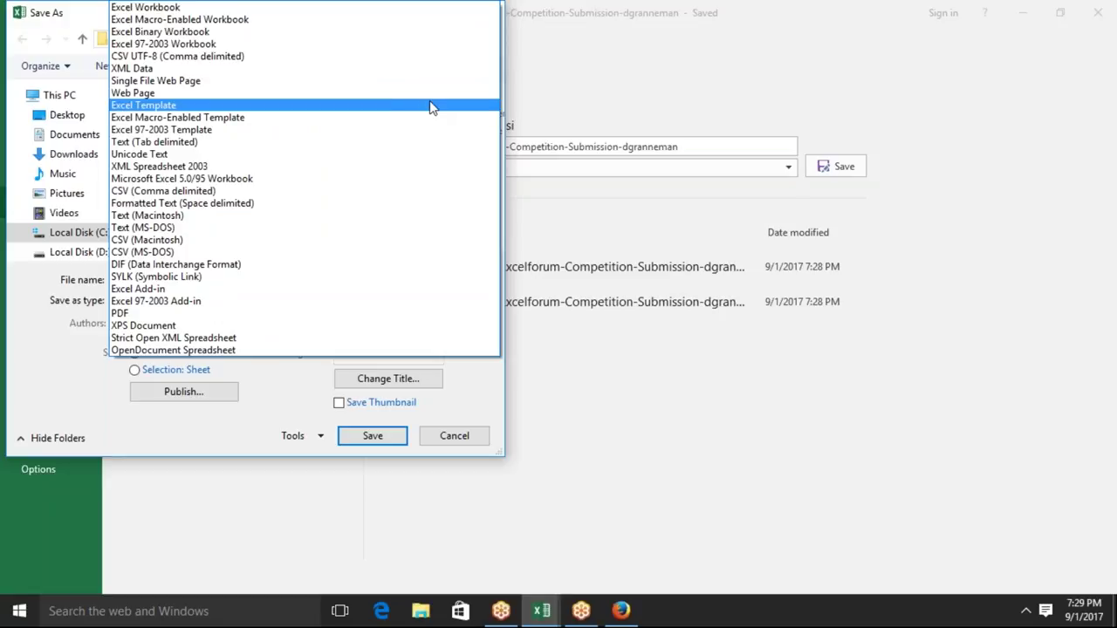
key("Escape")
key("Escape")
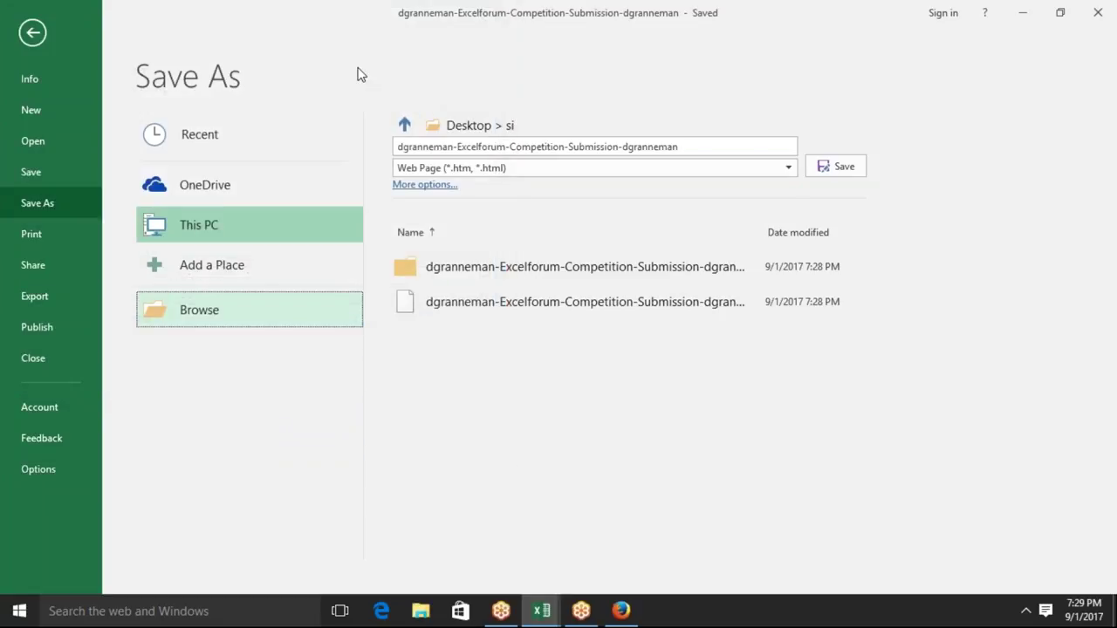
left_click(70, 116)
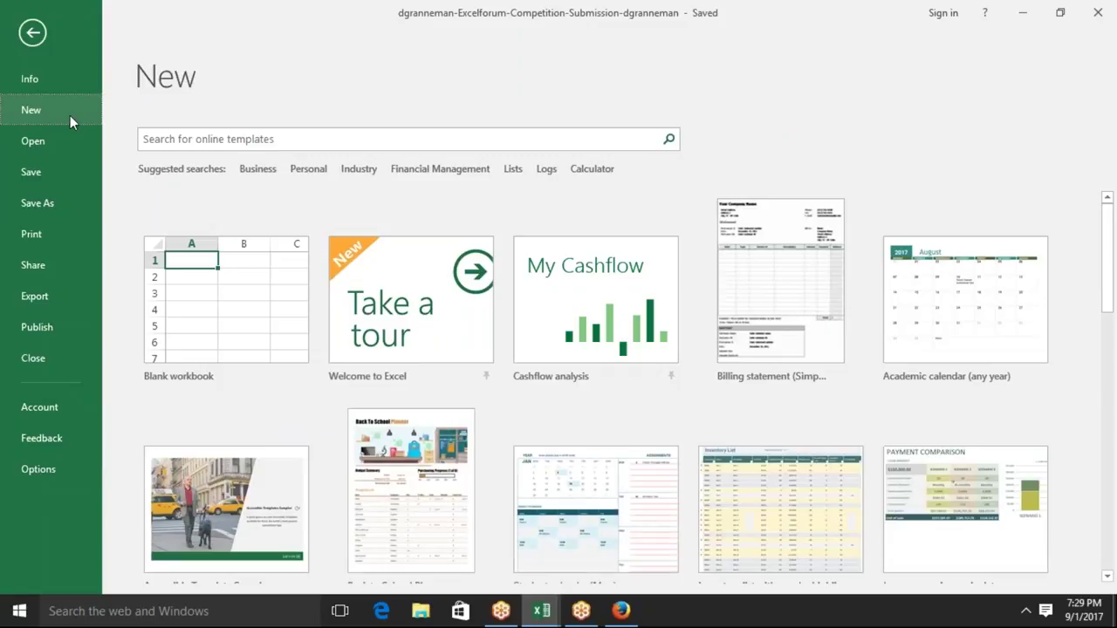
left_click(62, 203)
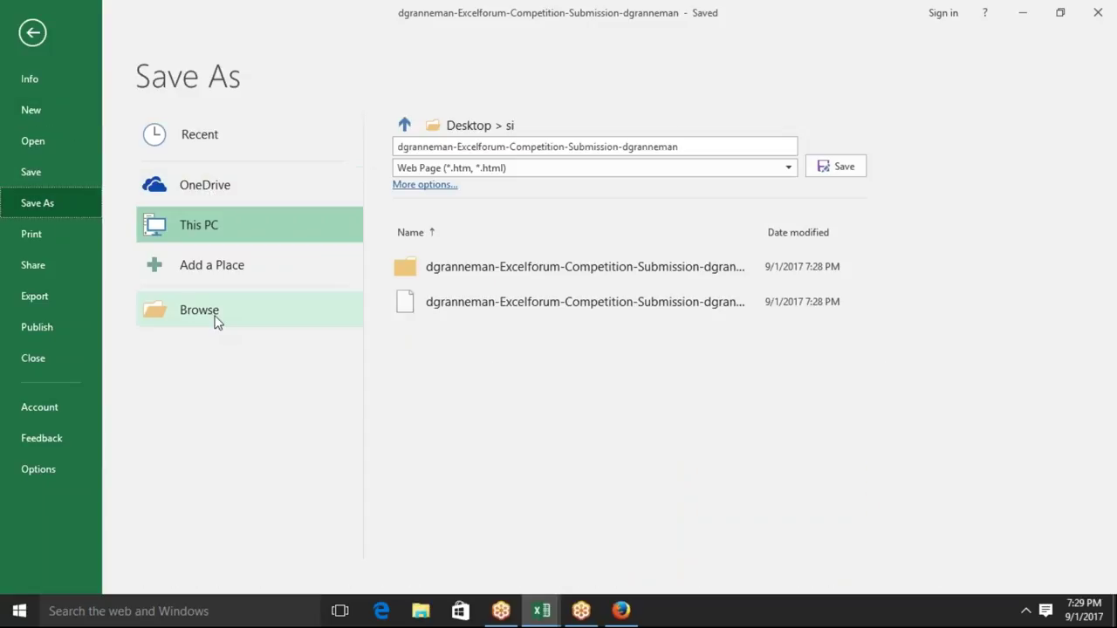
left_click(216, 323)
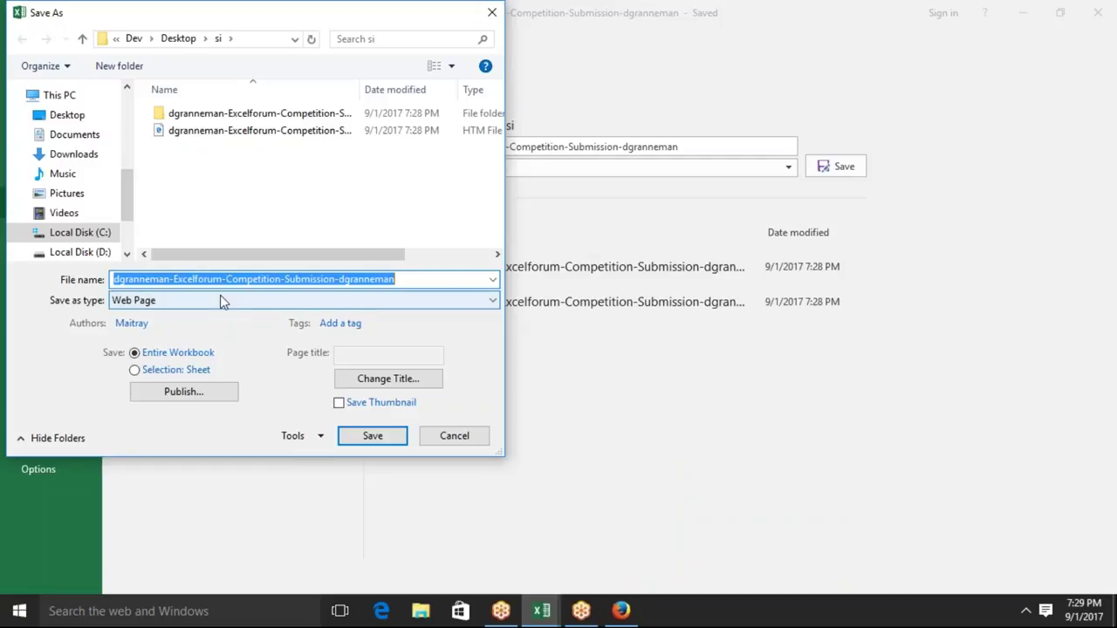
Set the Save as type to Microsoft Excel 5.0/95 Workbook and reopen the format list
left_click(220, 300)
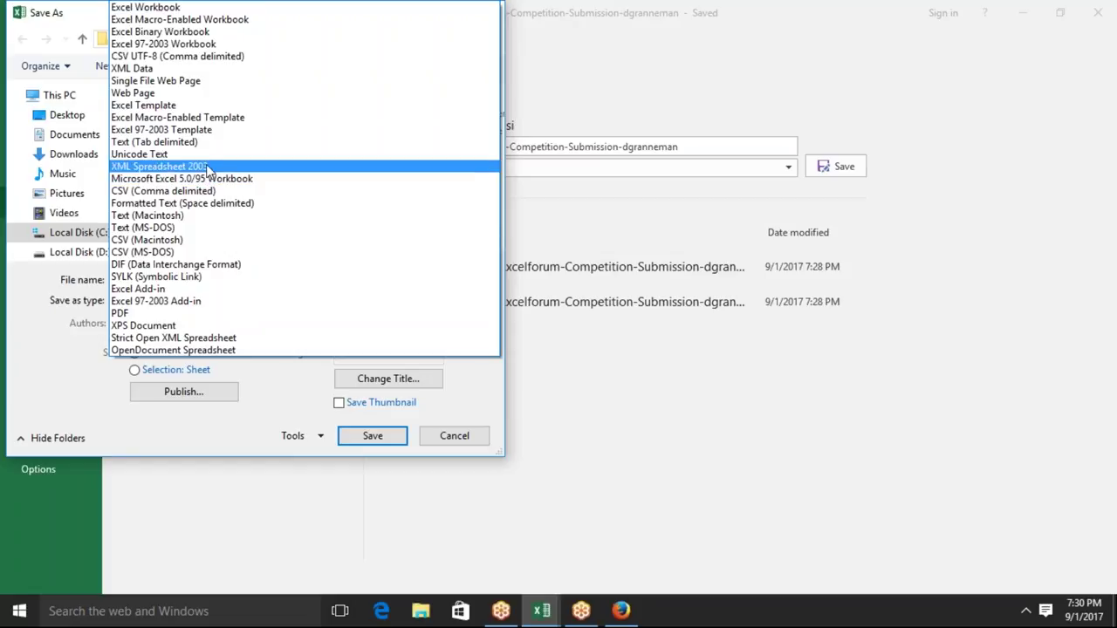
left_click(210, 178)
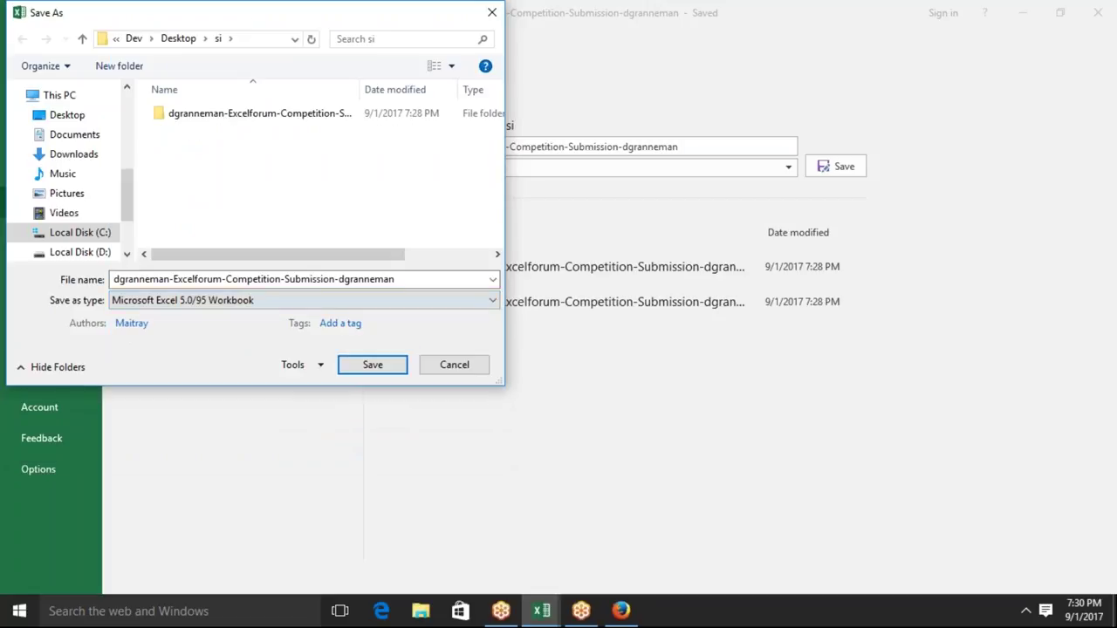
left_click(251, 306)
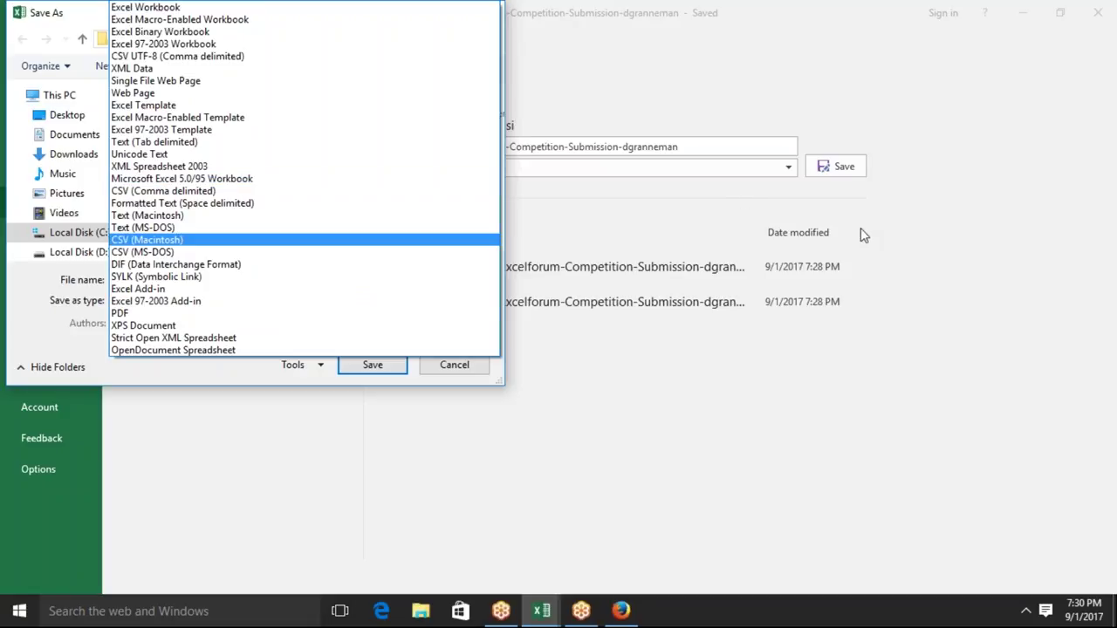
left_click(894, 243)
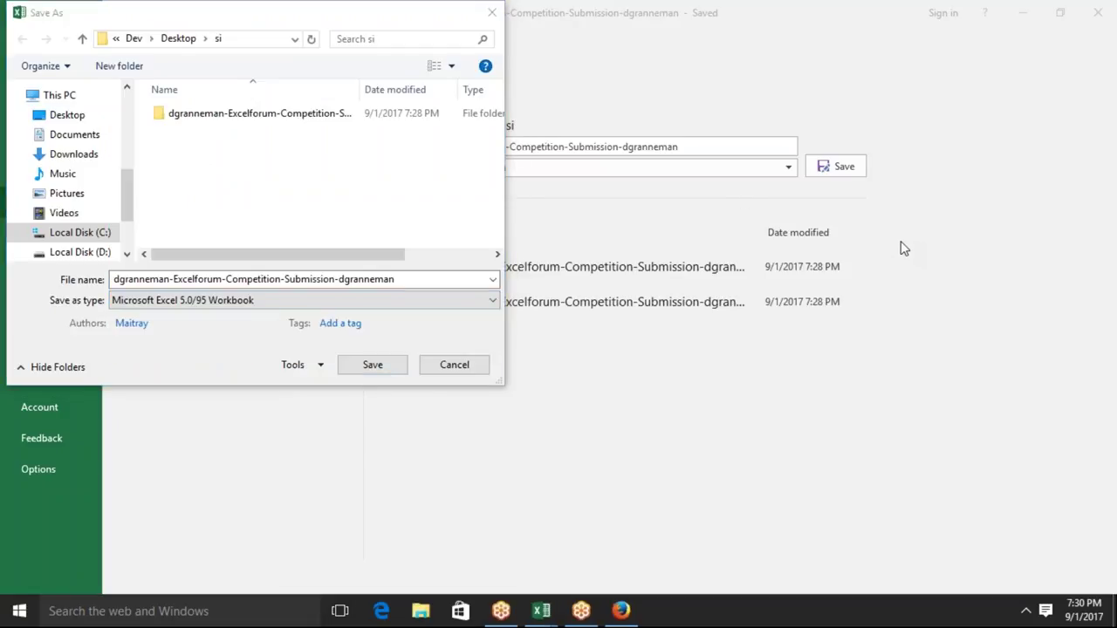
left_click(389, 312)
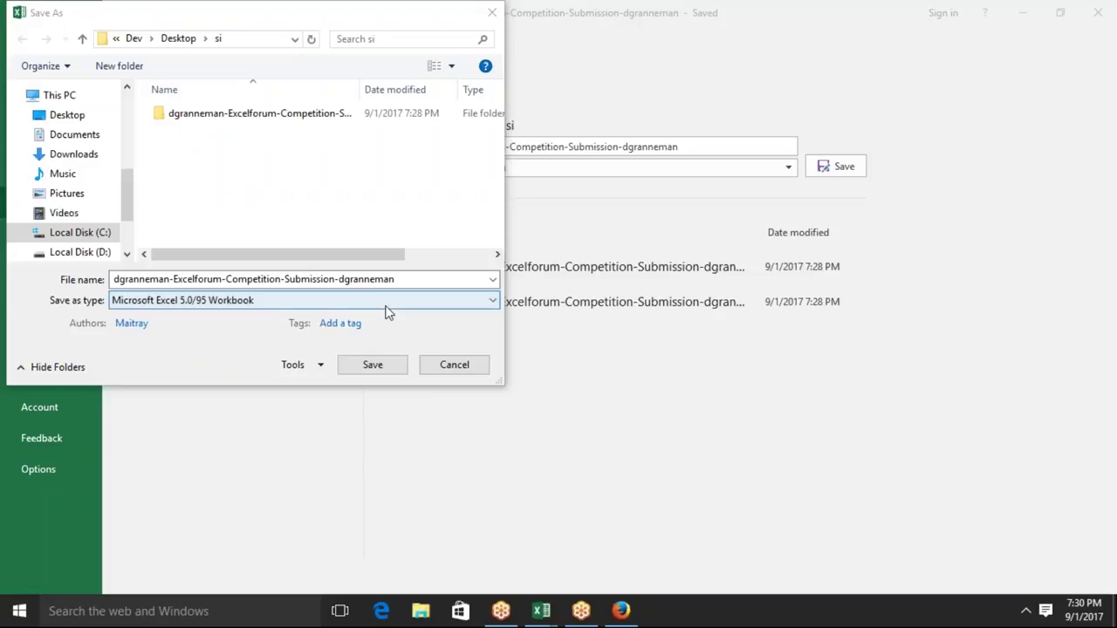
left_click(387, 306)
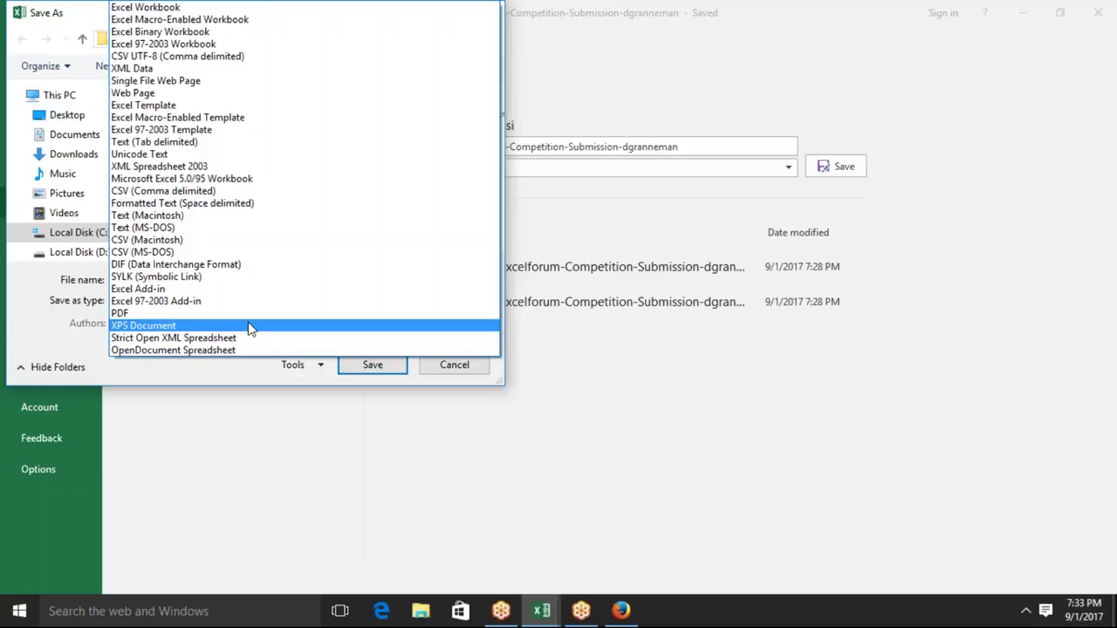
Switch to the Gmail inbox in Firefox
left_click(619, 613)
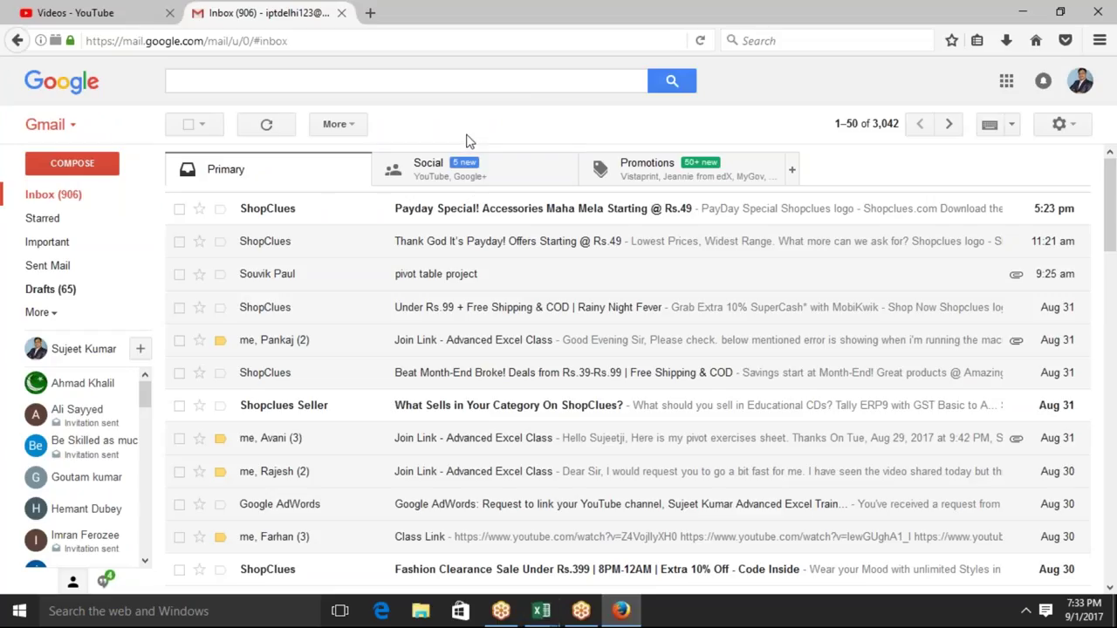
Print the Gmail inbox page to the Microsoft XPS Document Writer
key("ctrl+p")
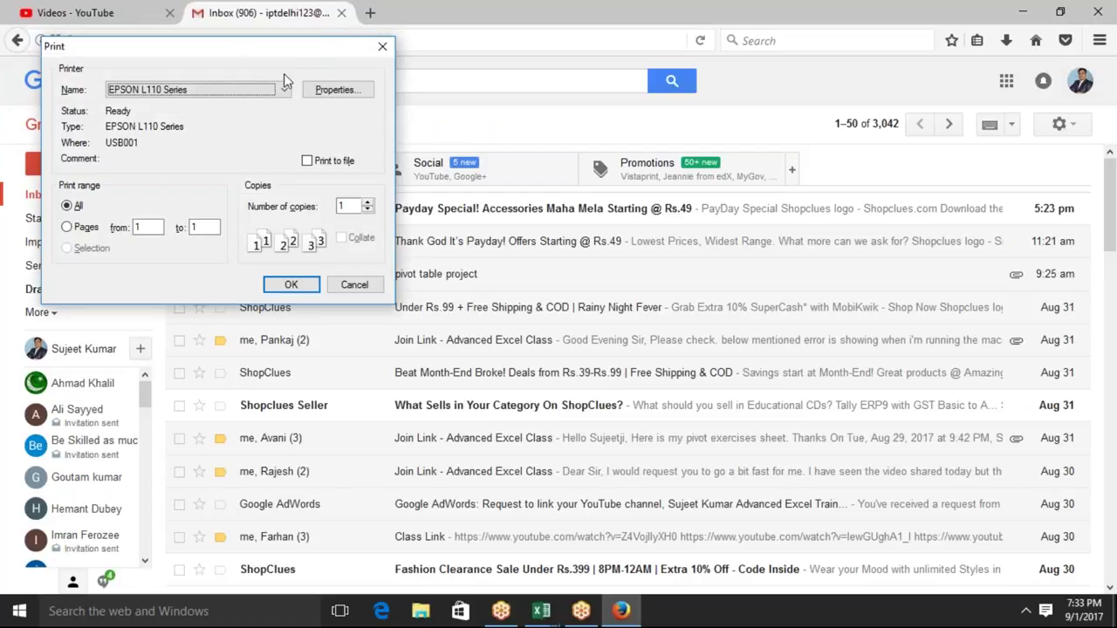
left_click(247, 90)
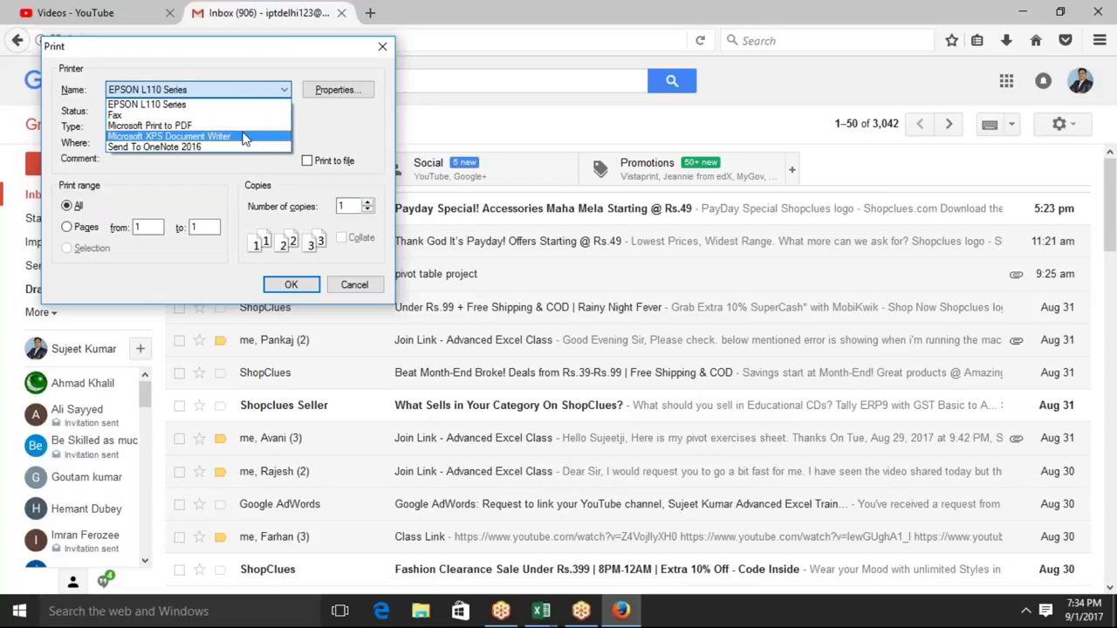
left_click(249, 136)
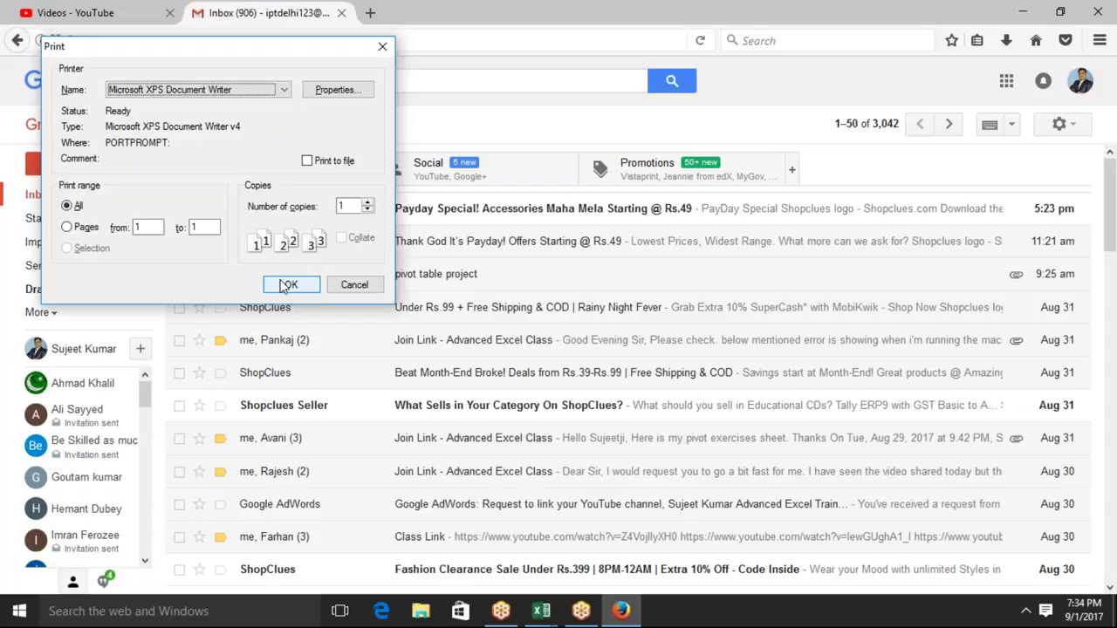
left_click(285, 286)
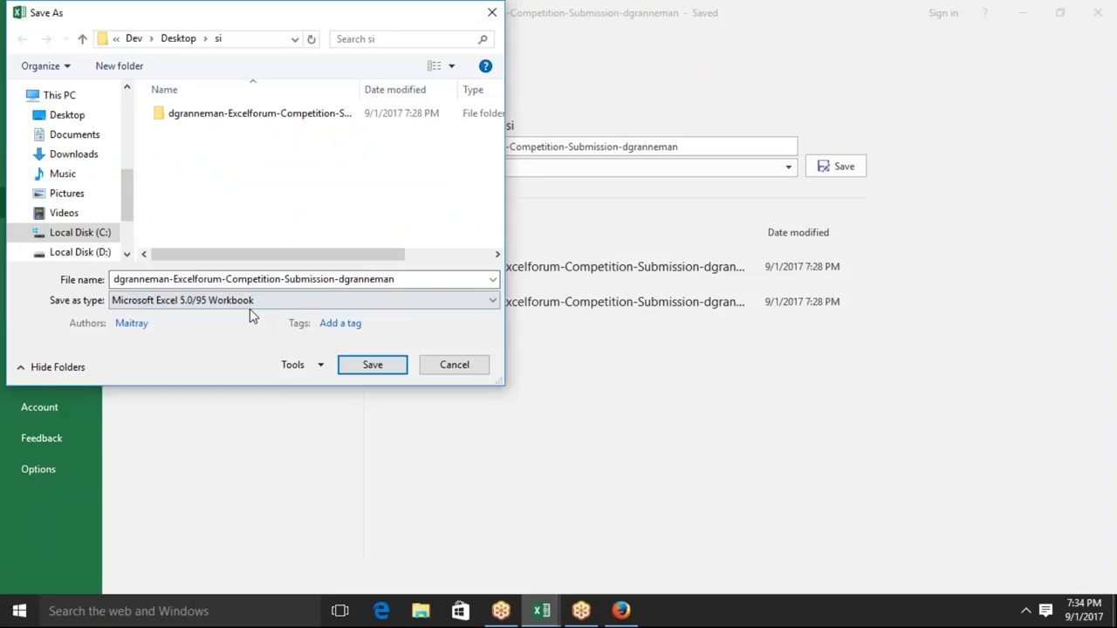
Change the Save as type back to Web Page (*.htm, *.html)
left_click(251, 307)
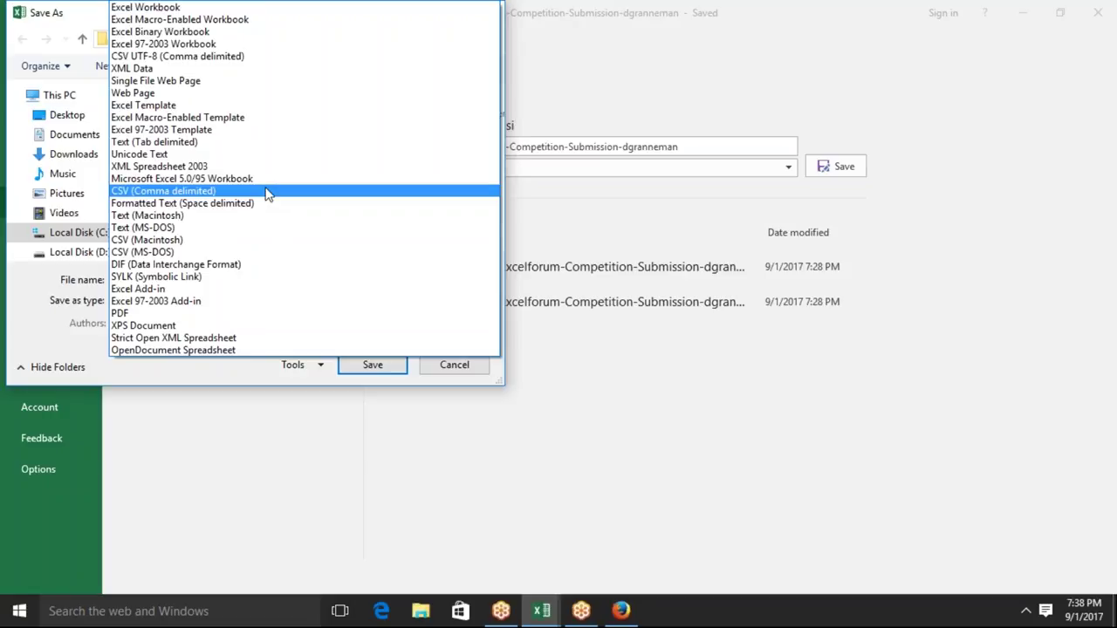
left_click(268, 192)
Leave the save screen and close the Excel workbook window
key("Escape")
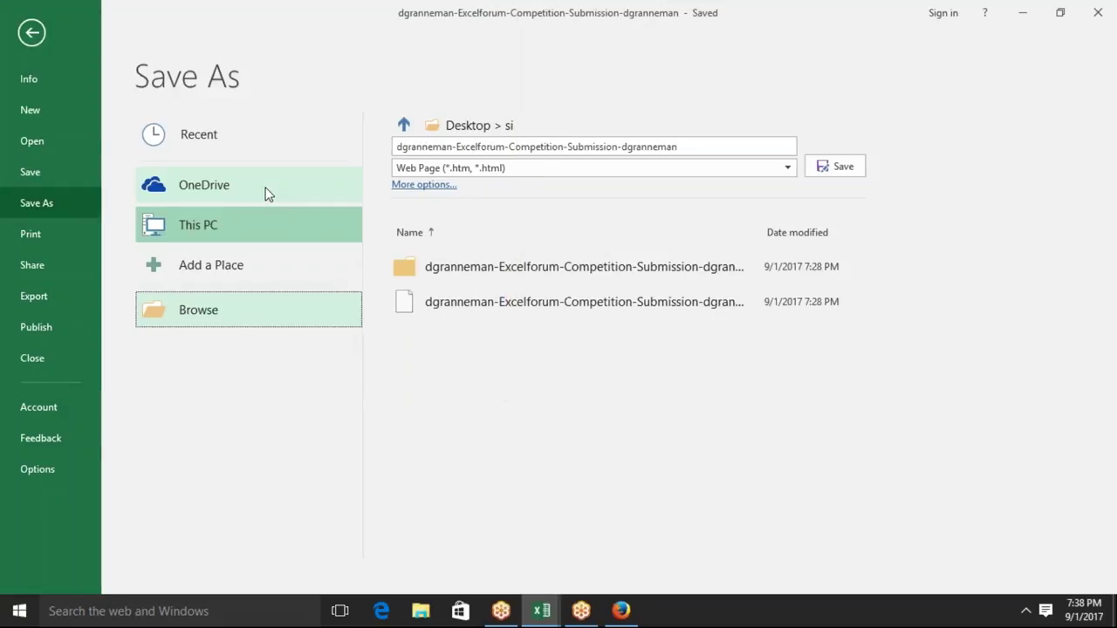
key("Escape")
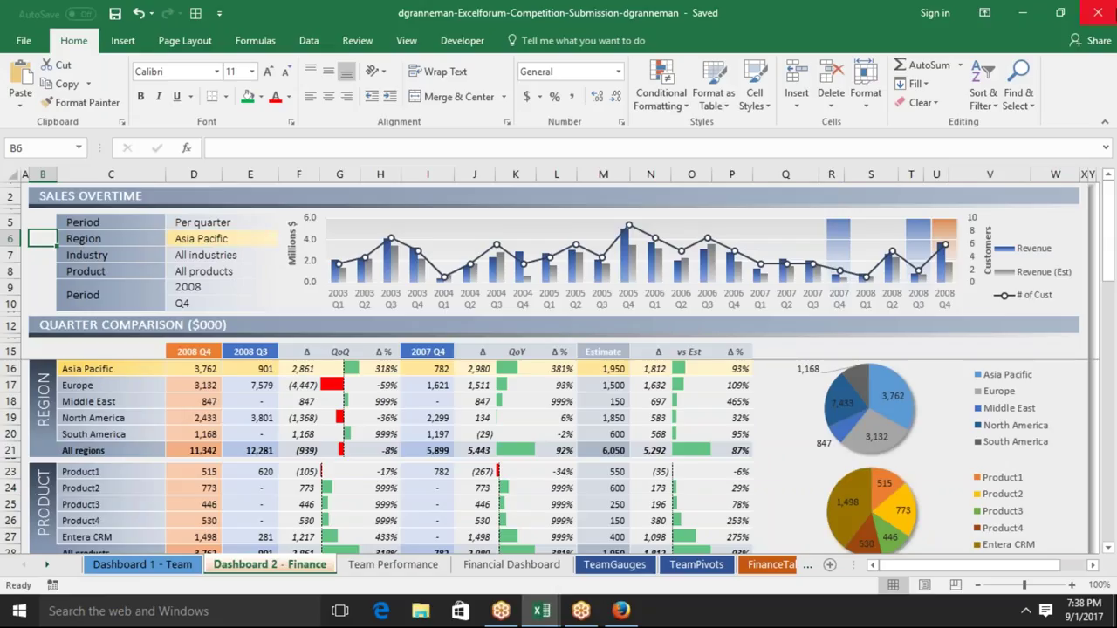
left_click(1098, 12)
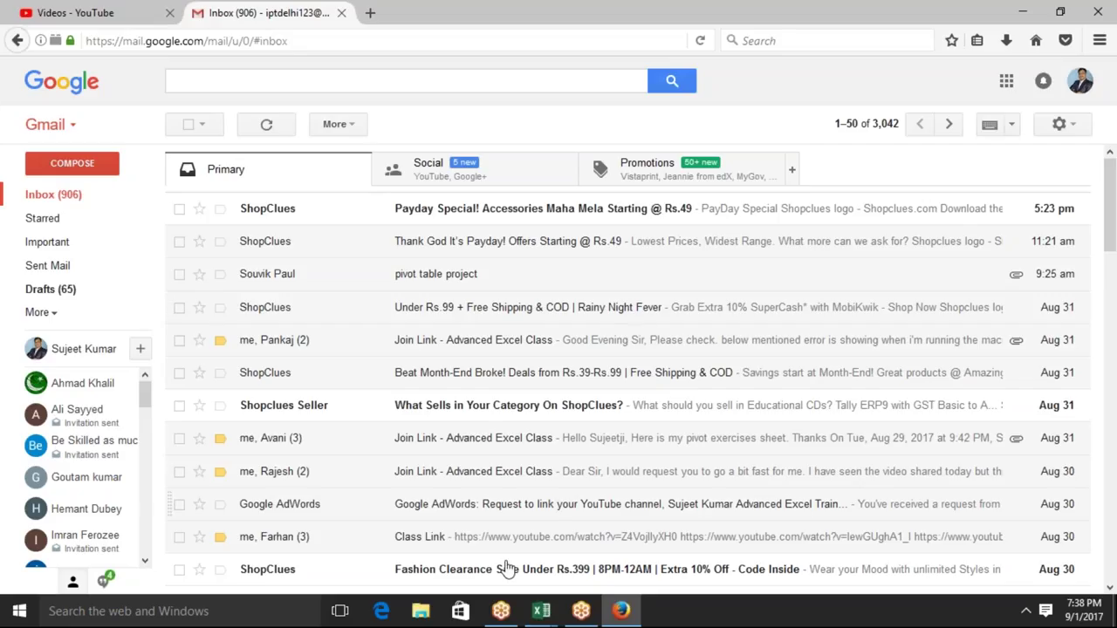
Open Google Contacts from the Gmail menu, then show the desktop with Win+D
left_click(137, 194)
left_click(77, 133)
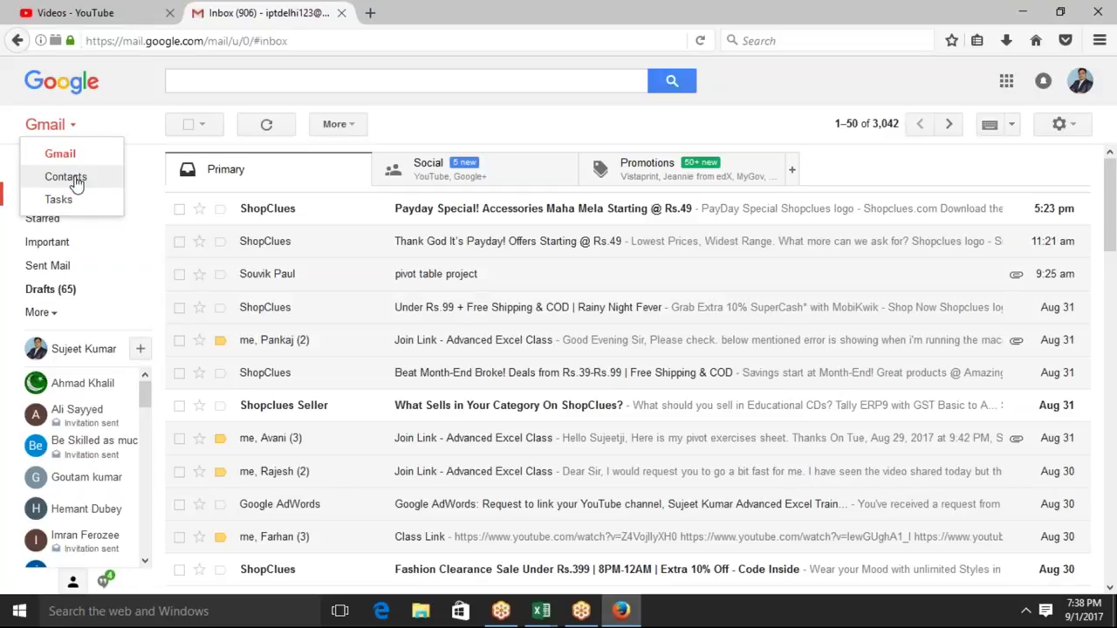
left_click(74, 177)
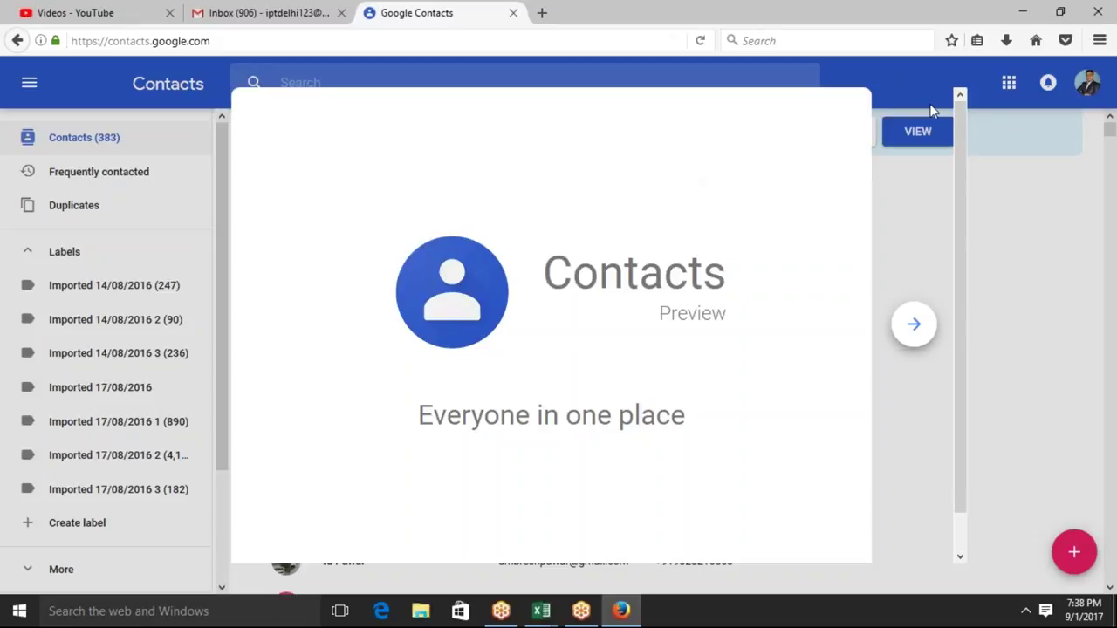
key("super+d")
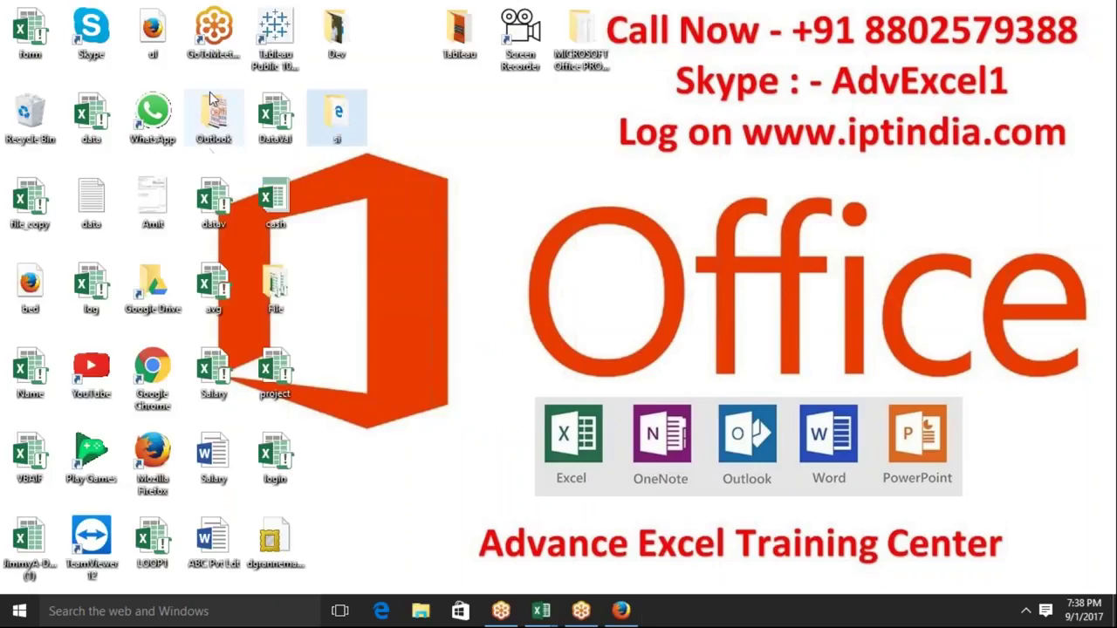
Launch Google Chrome from the desktop and go to the youtube.com/dashboard page
left_click(161, 370)
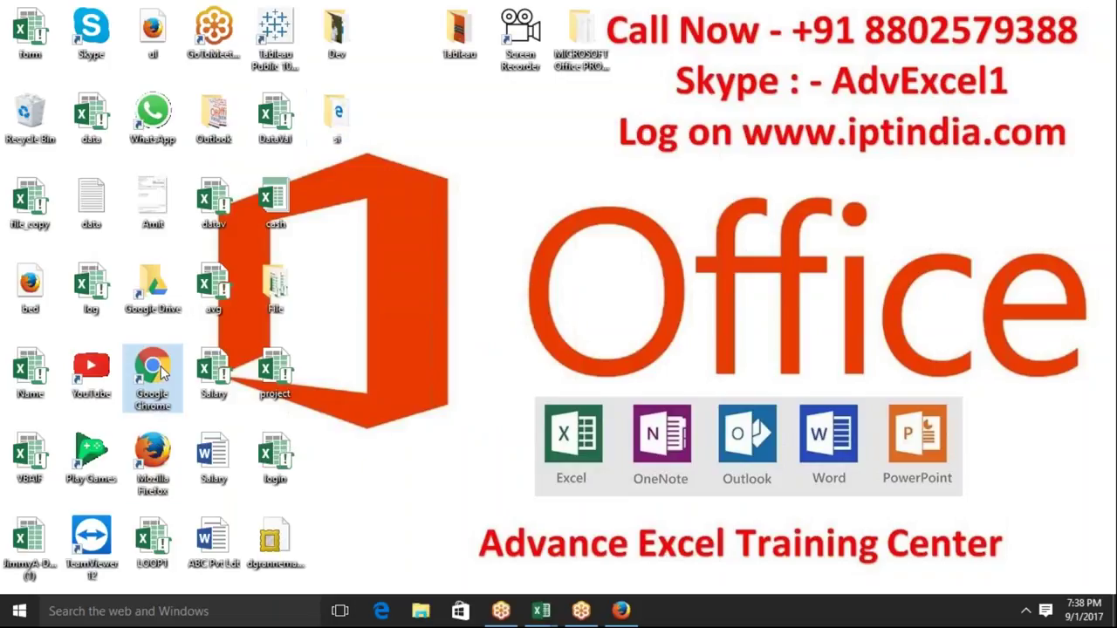
double_click(161, 370)
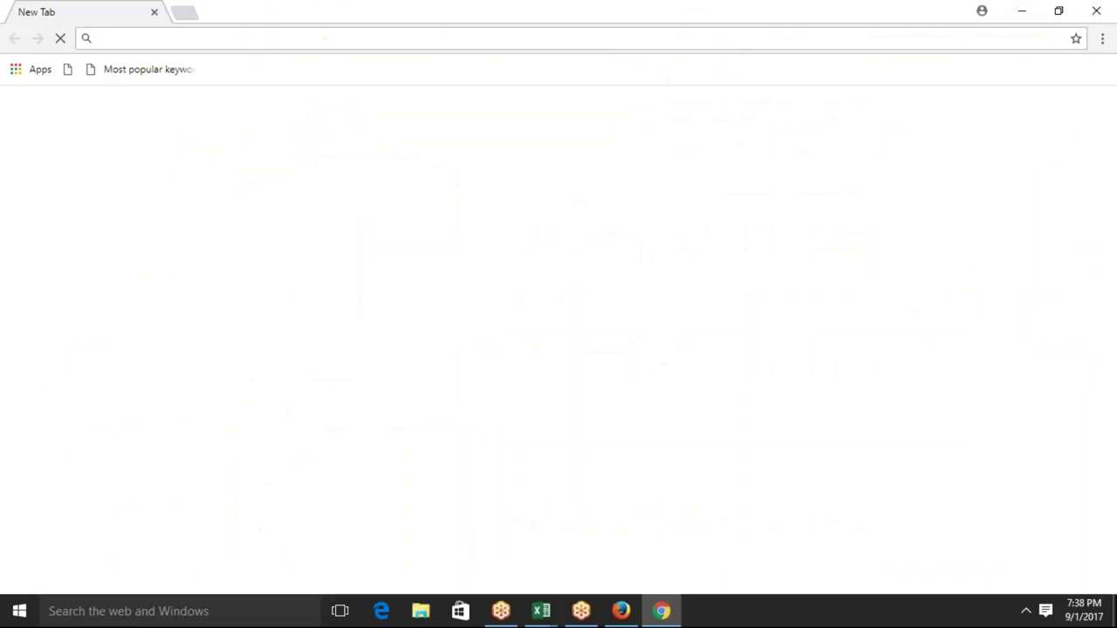
type("youtube.com")
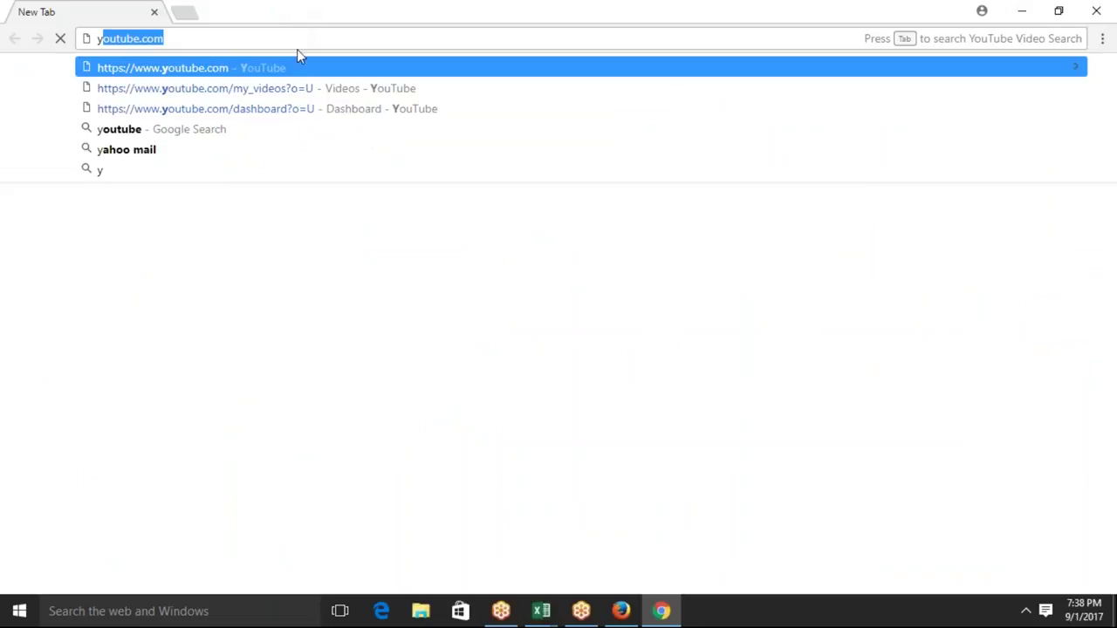
left_click(299, 109)
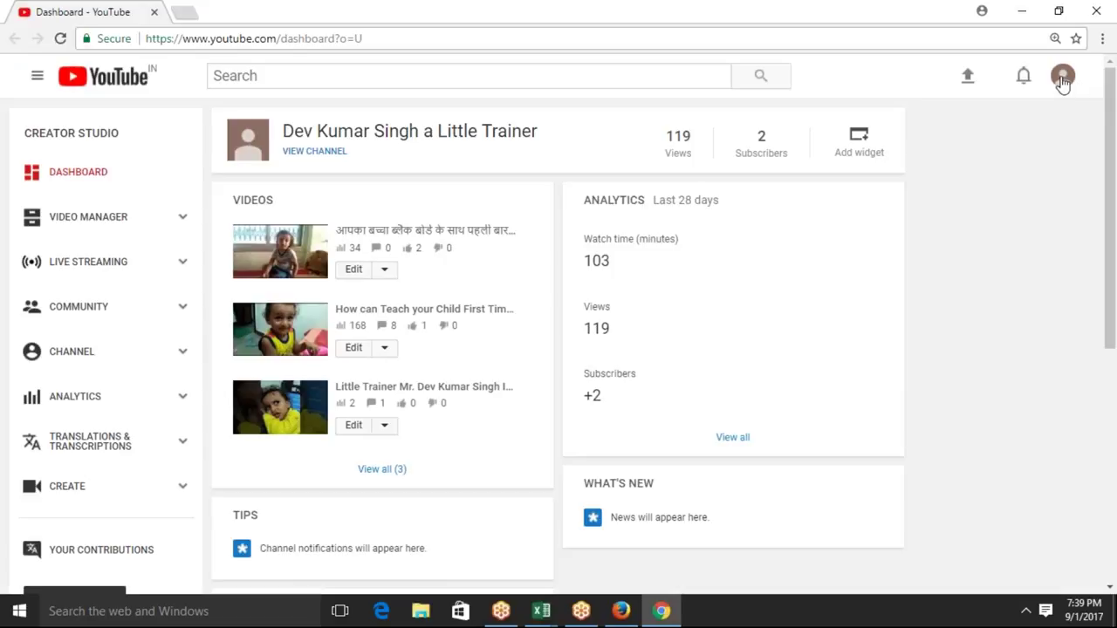
Switch to the IPT Excel School channel and copy the last uploaded video's link
left_click(1063, 79)
left_click(929, 272)
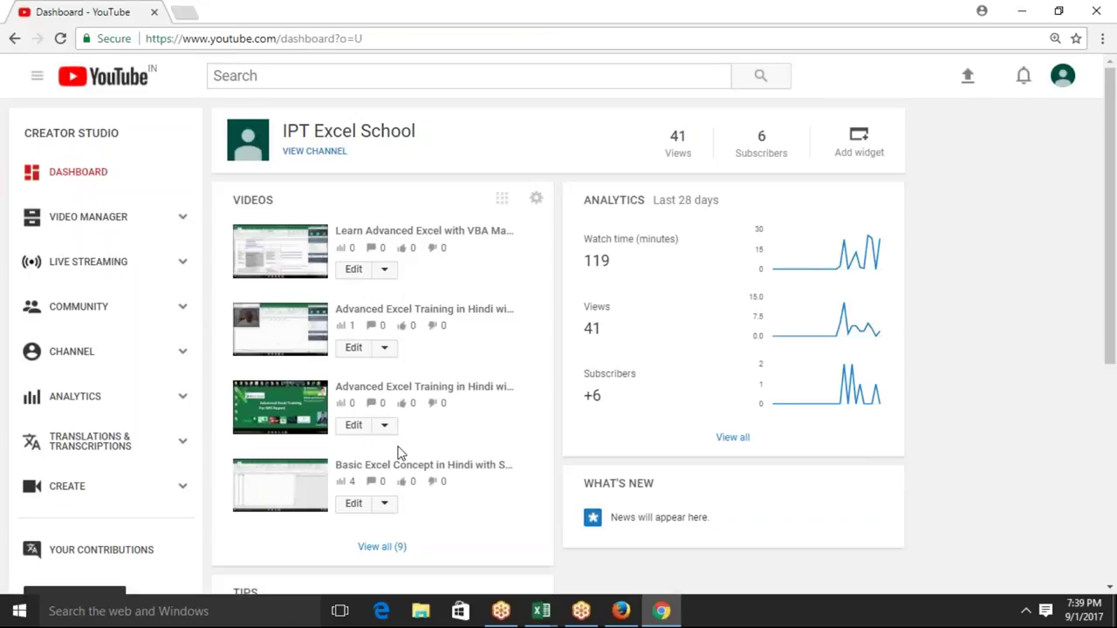
left_click(142, 240)
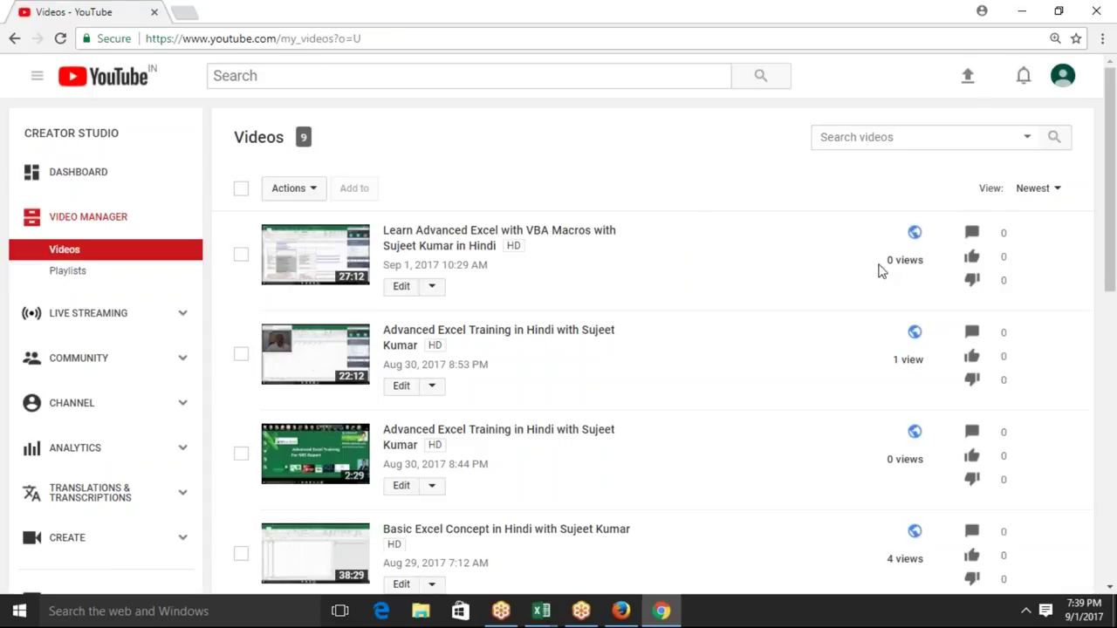
left_click_drag(1112, 264, 1111, 501)
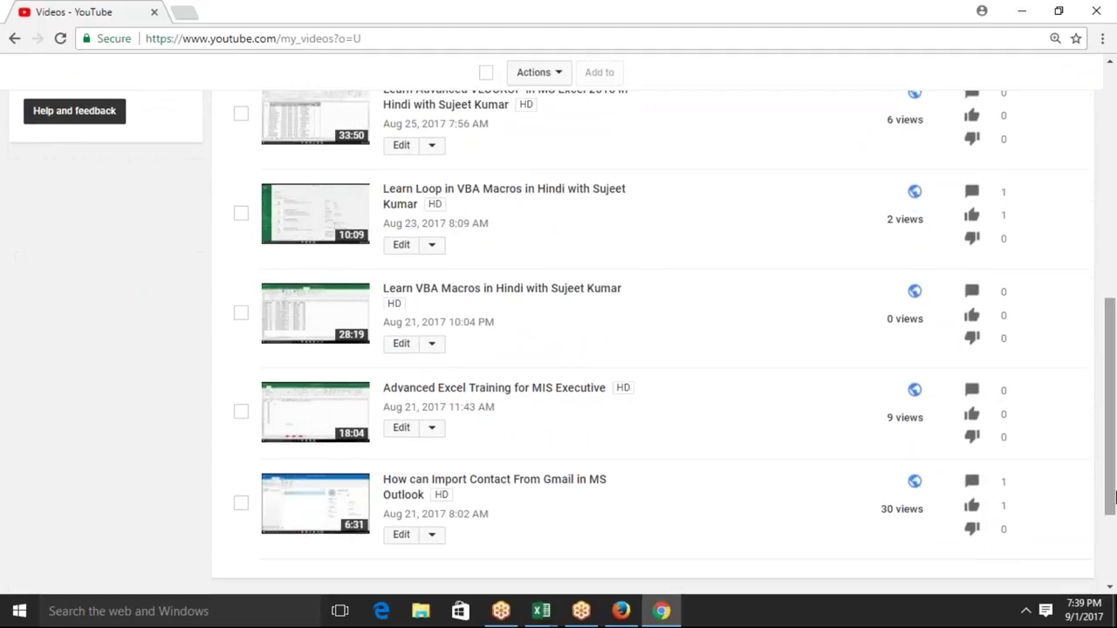
right_click(298, 529)
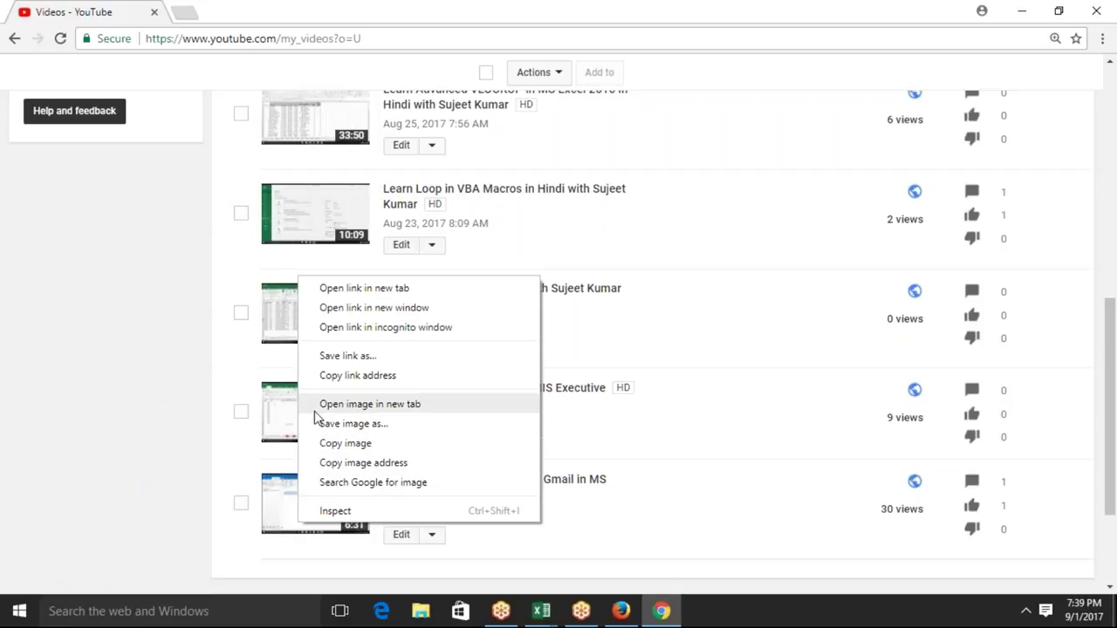
left_click(340, 375)
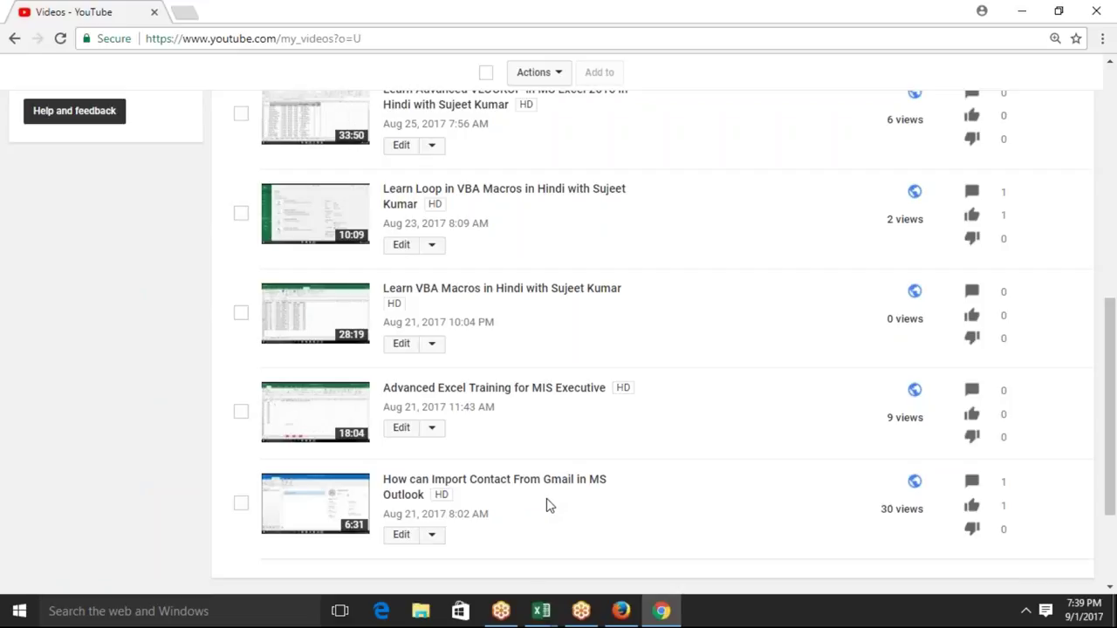
Bring the IPT_Excel_School workbook to the front from the Excel taskbar previews
mouse_move(542, 611)
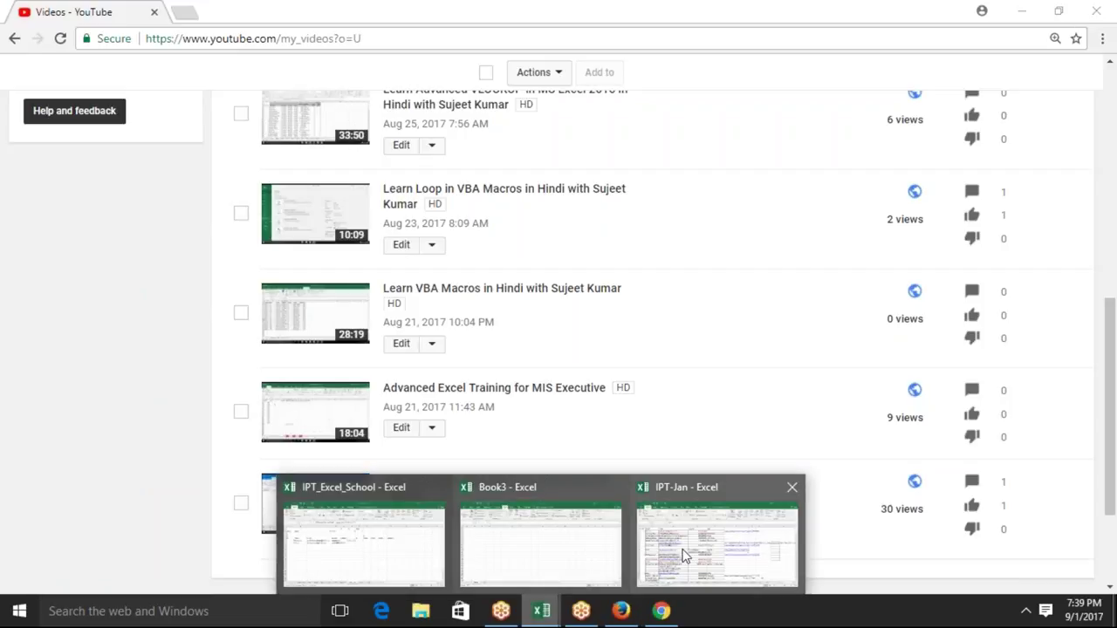
left_click(690, 554)
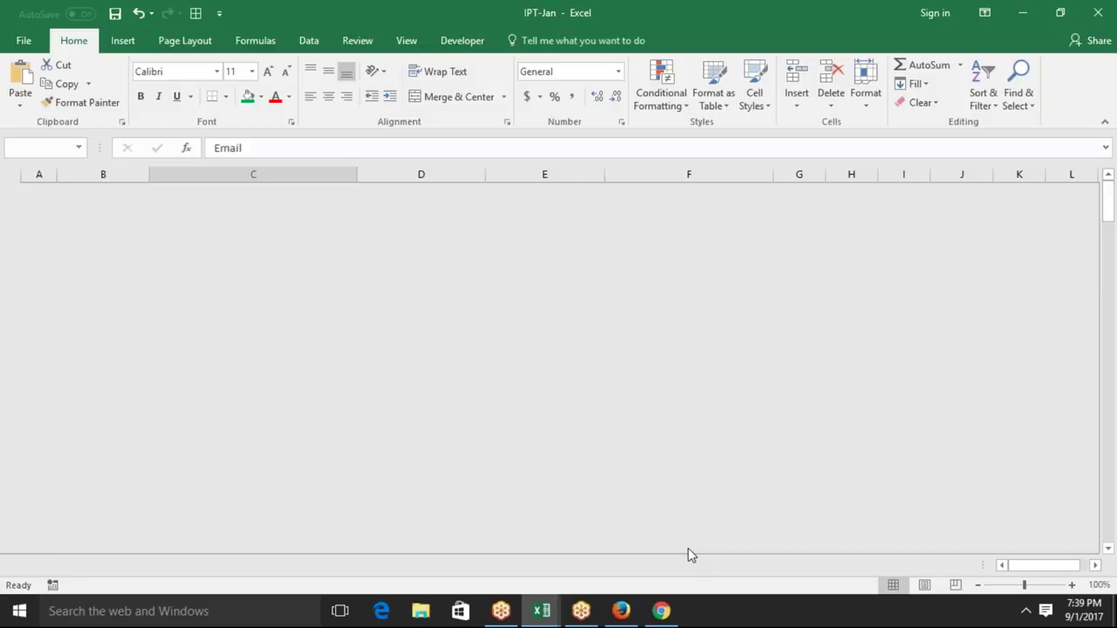
mouse_move(537, 611)
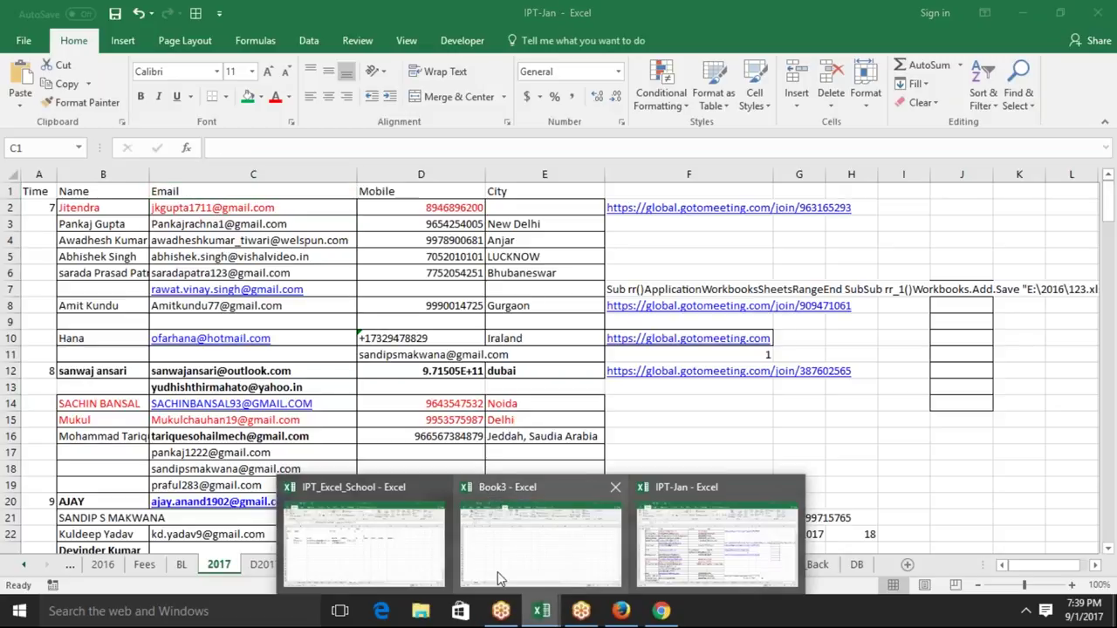
left_click(397, 552)
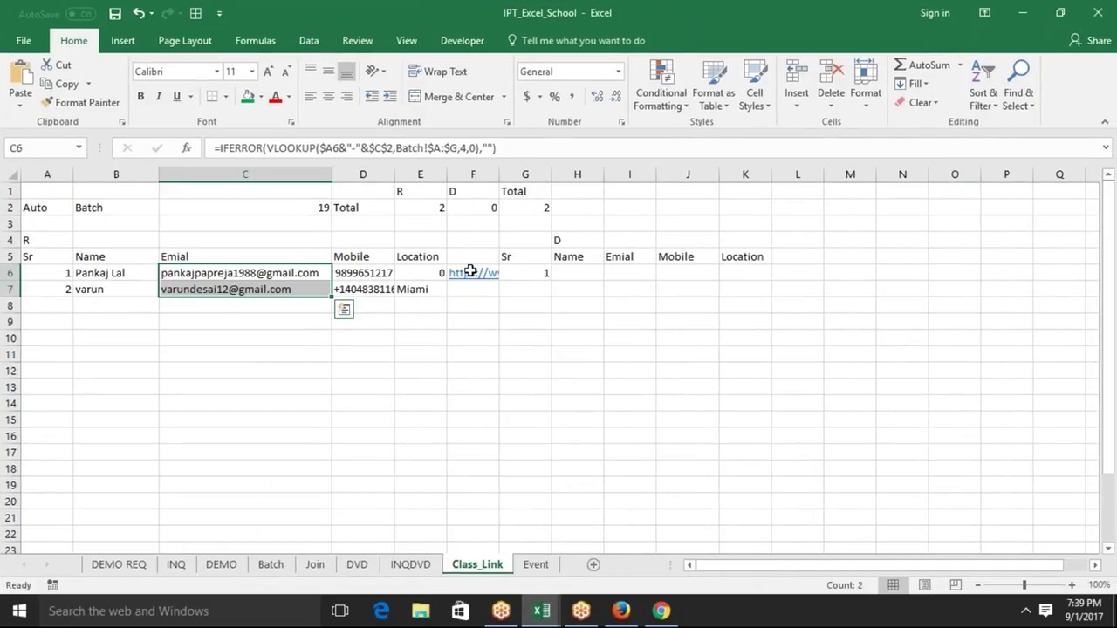
Paste the copied YouTube link into Class_Link cell F6, then select C6:C7
left_click(470, 273)
type("https://www.youtube.com/watch?v=s2WpjKAA9Yk")
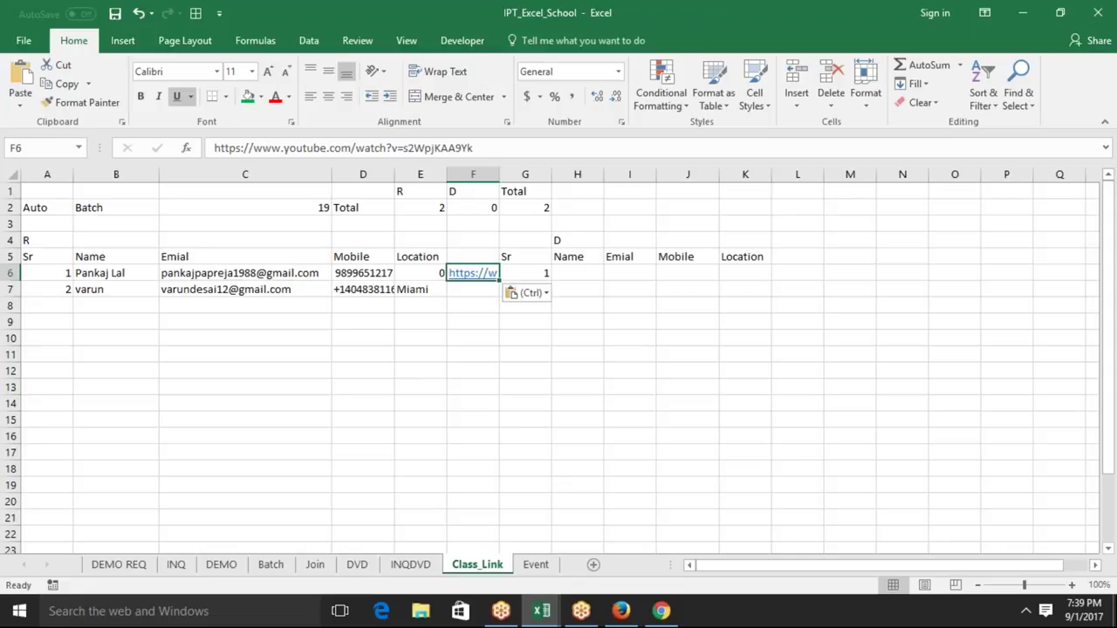
key("Left")
key("Left")
key("Left")
key("shift+Down")
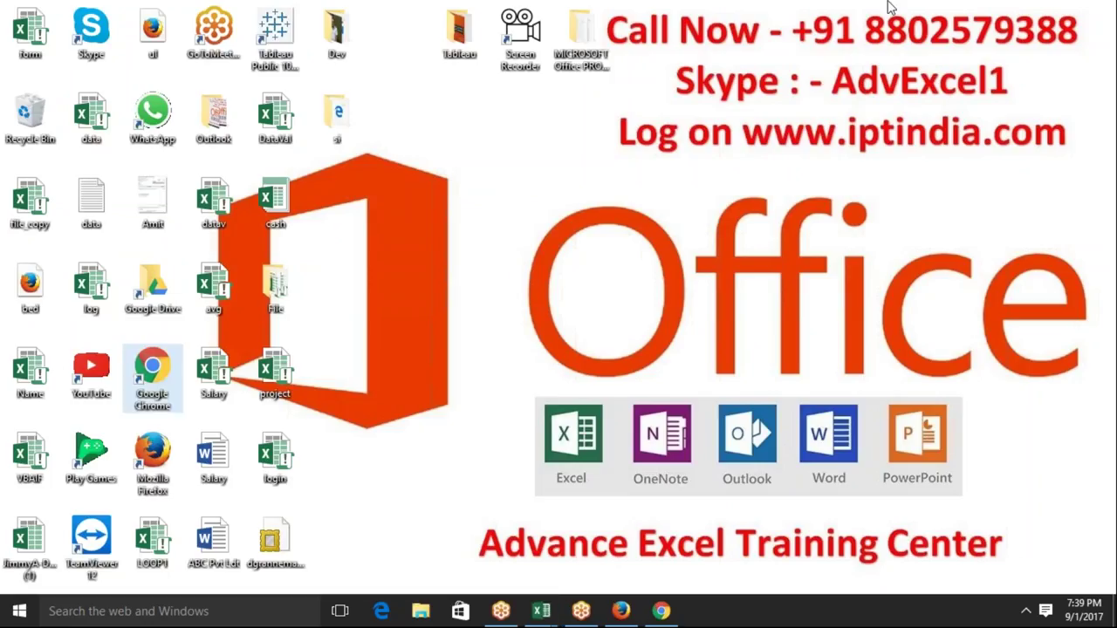
left_click(700, 28)
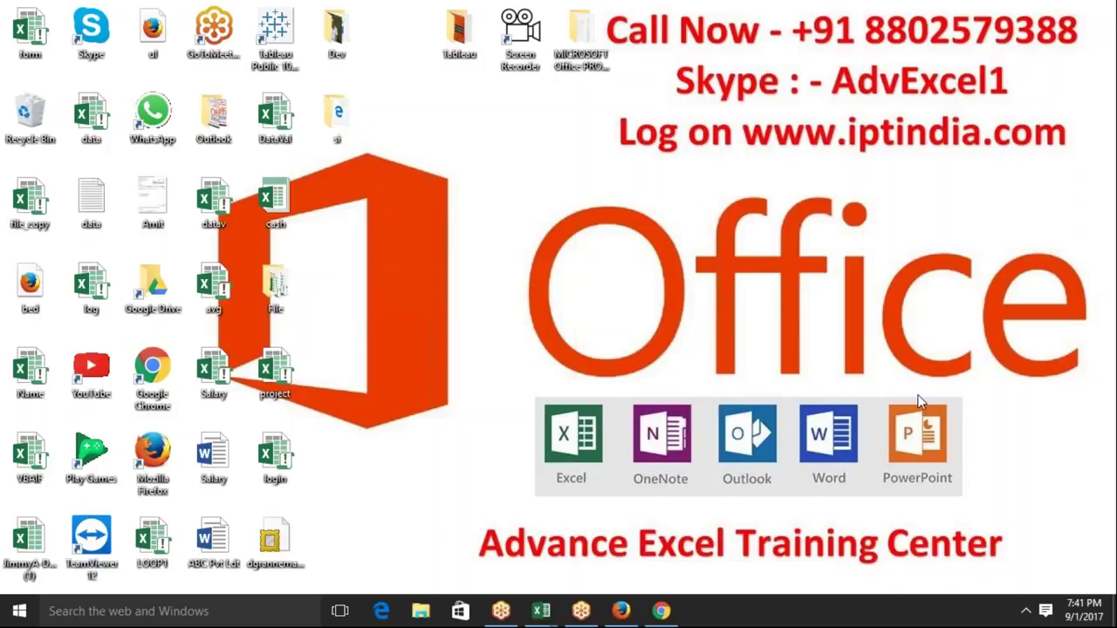
left_click(329, 127)
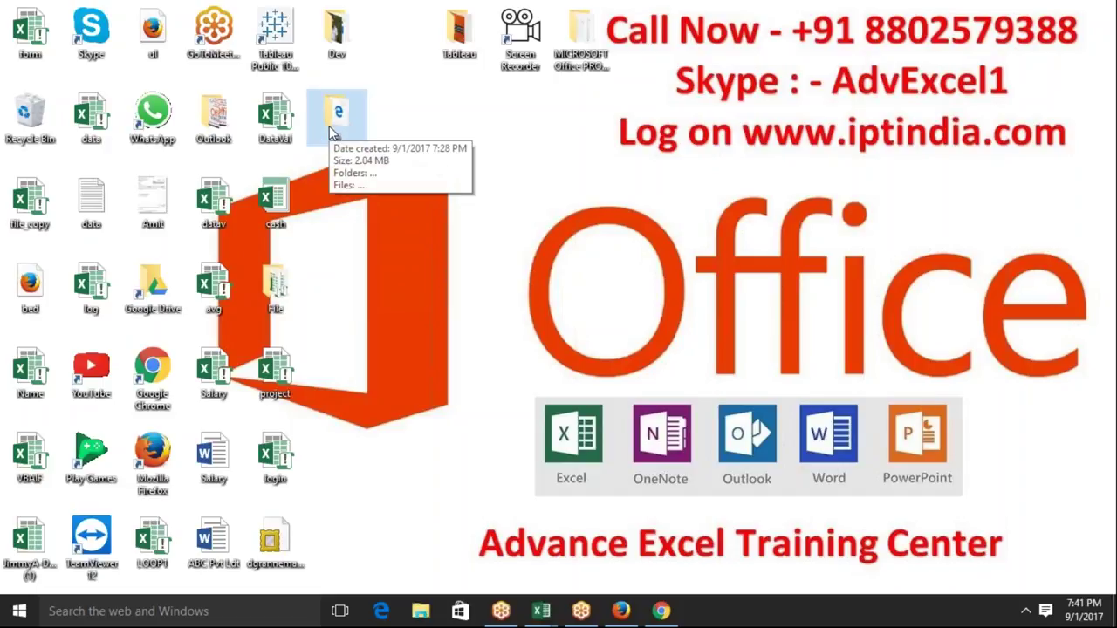
key("shift+Delete")
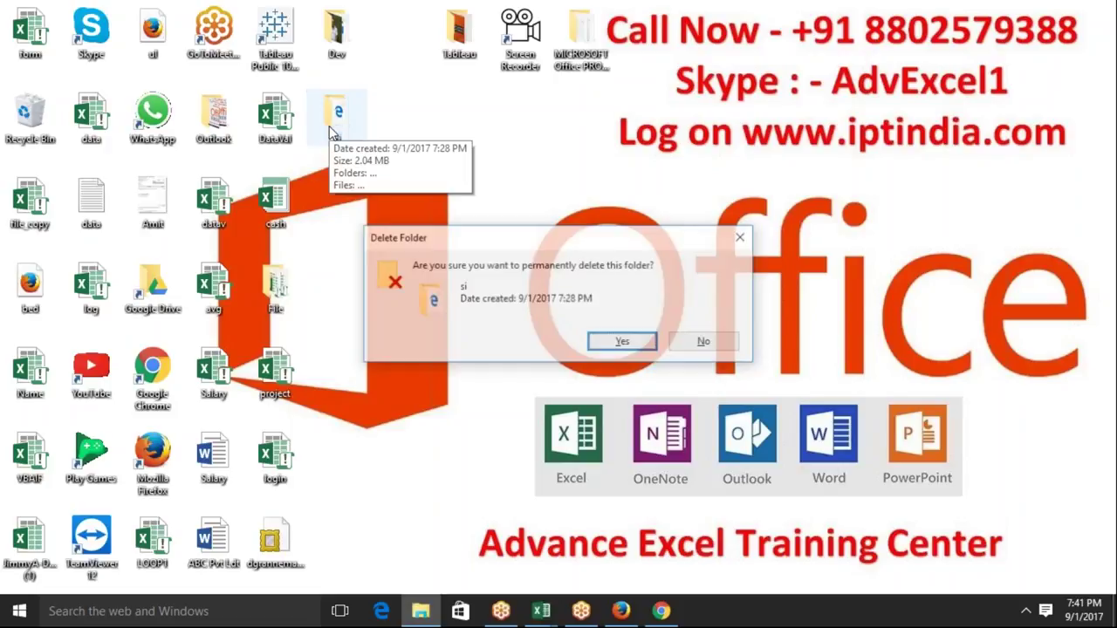
left_click(608, 345)
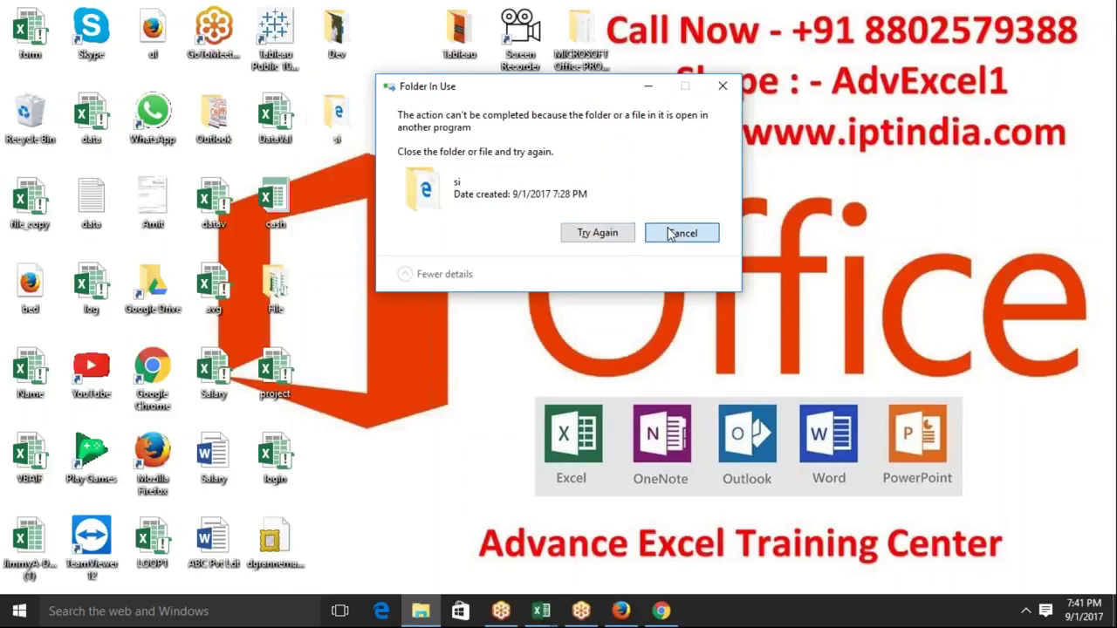
left_click(676, 234)
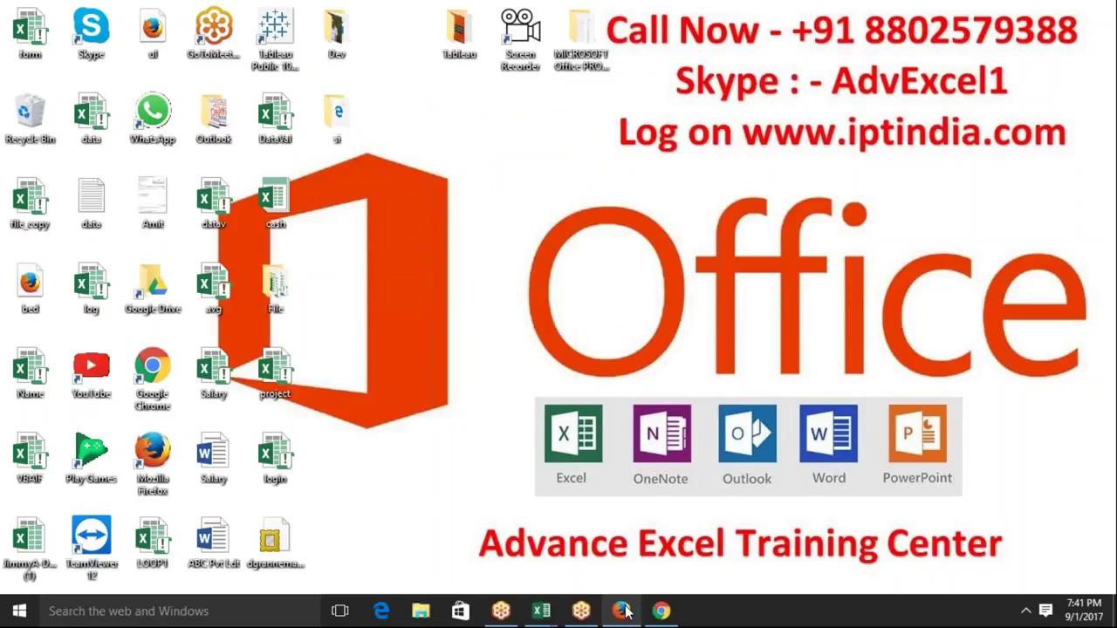
Close Firefox and all three tabs, turning off the multi-tab closing warning
mouse_move(627, 614)
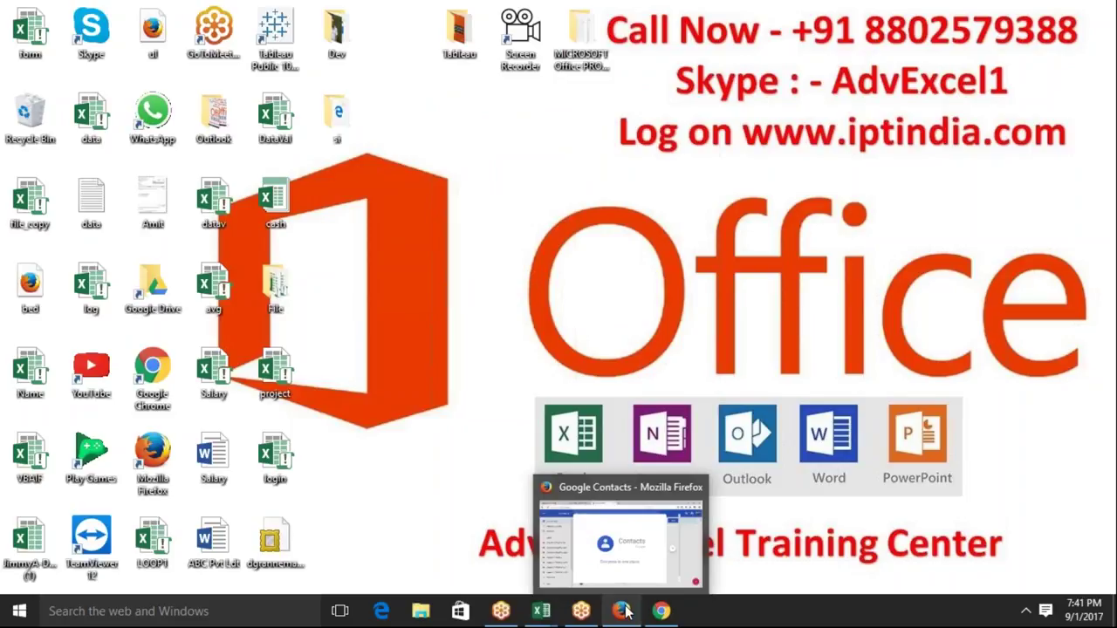
mouse_move(662, 611)
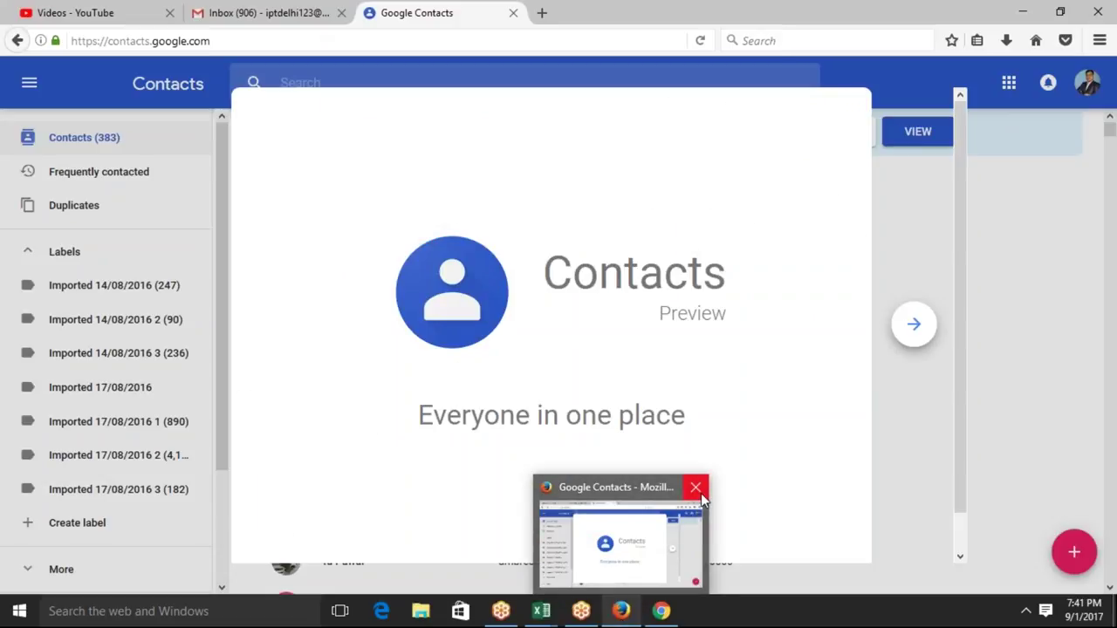
left_click(705, 501)
left_click(502, 314)
left_click(513, 332)
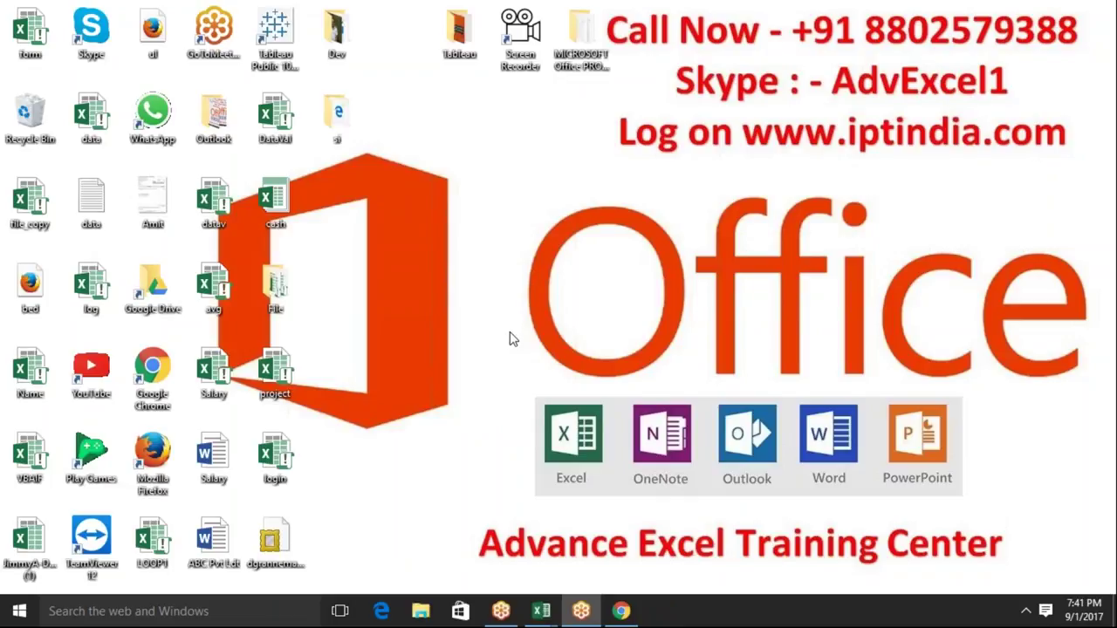